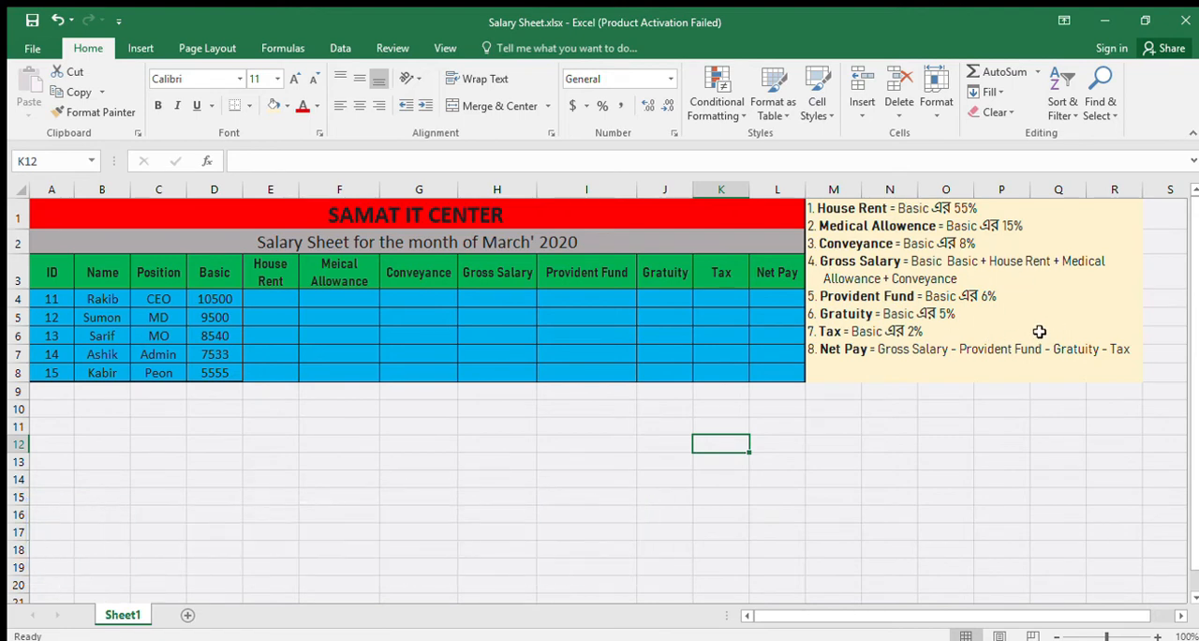
- Calculate the first employee's House Rent in E4 as 55% of Basic with the formula =SUM(D4*55%)
click(270, 301)
text(=)
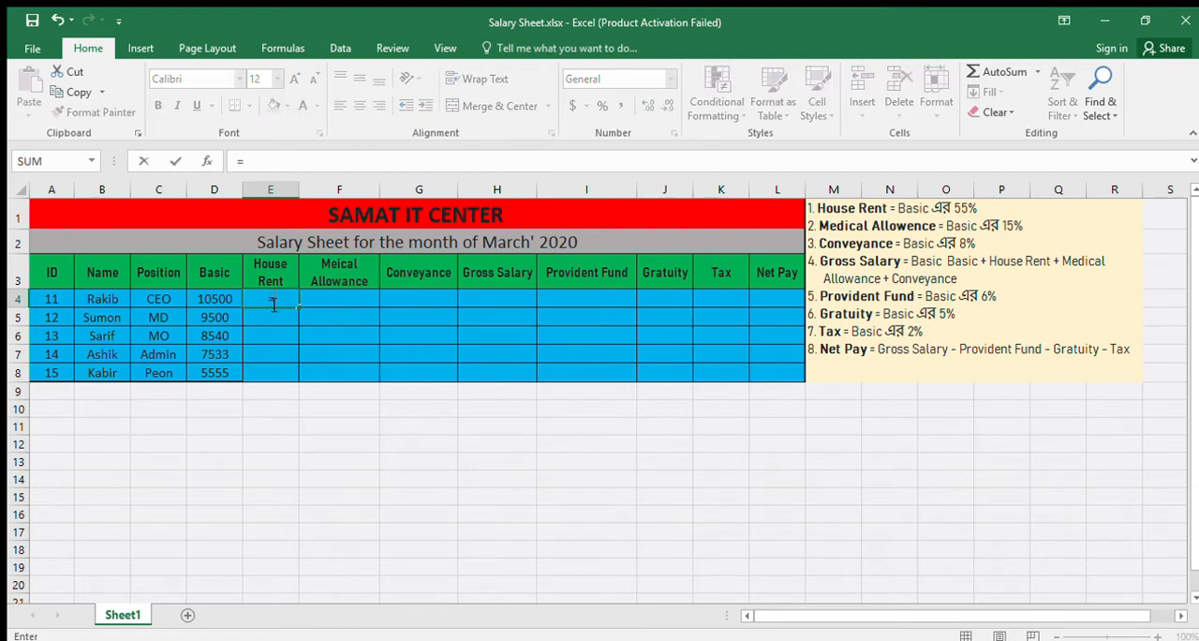
text(sum()
click(199, 300)
text(*)
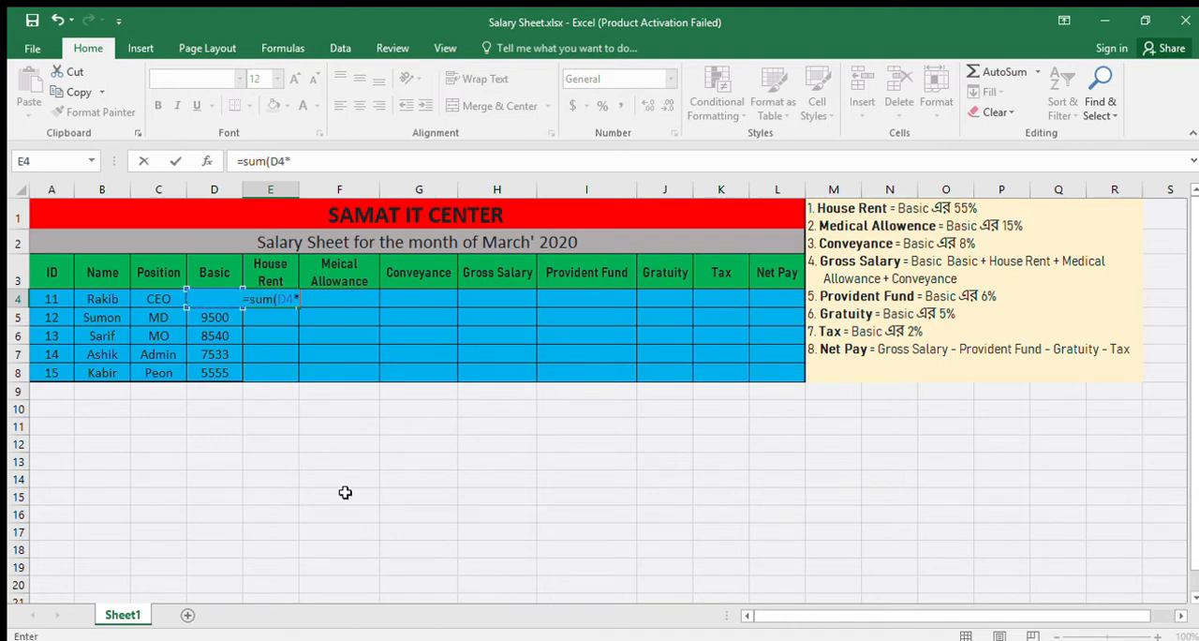
text(55%))
key(Return)
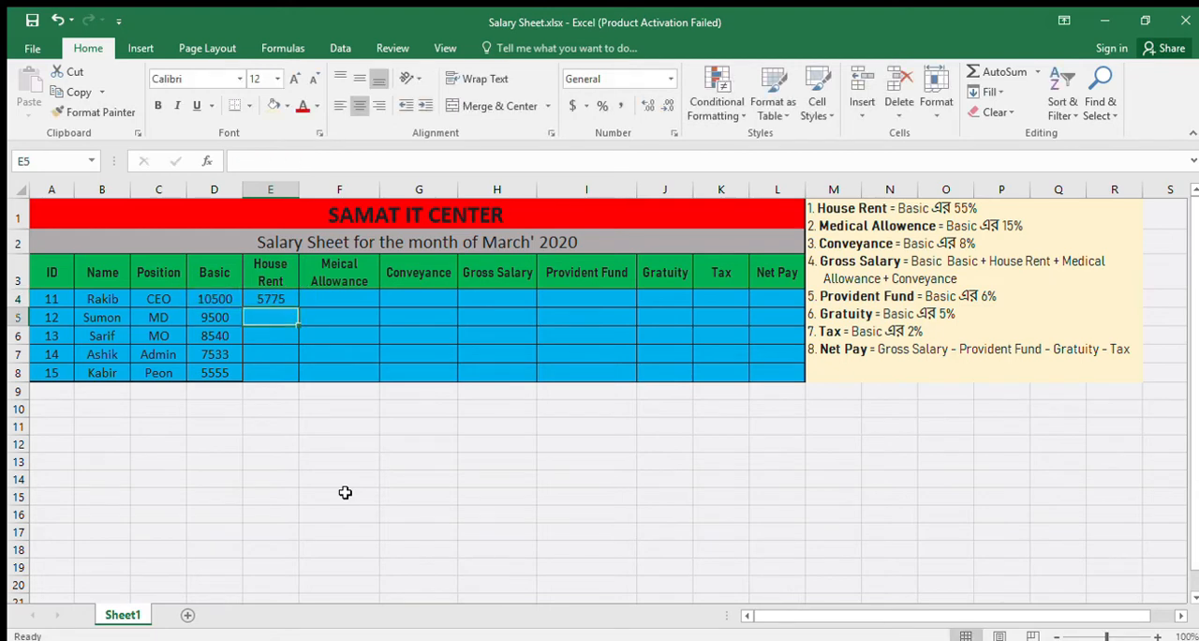
- Fill the House Rent formula from E4 down through E8 and review the formula in E4
click(263, 298)
drag(298, 307, 296, 376)
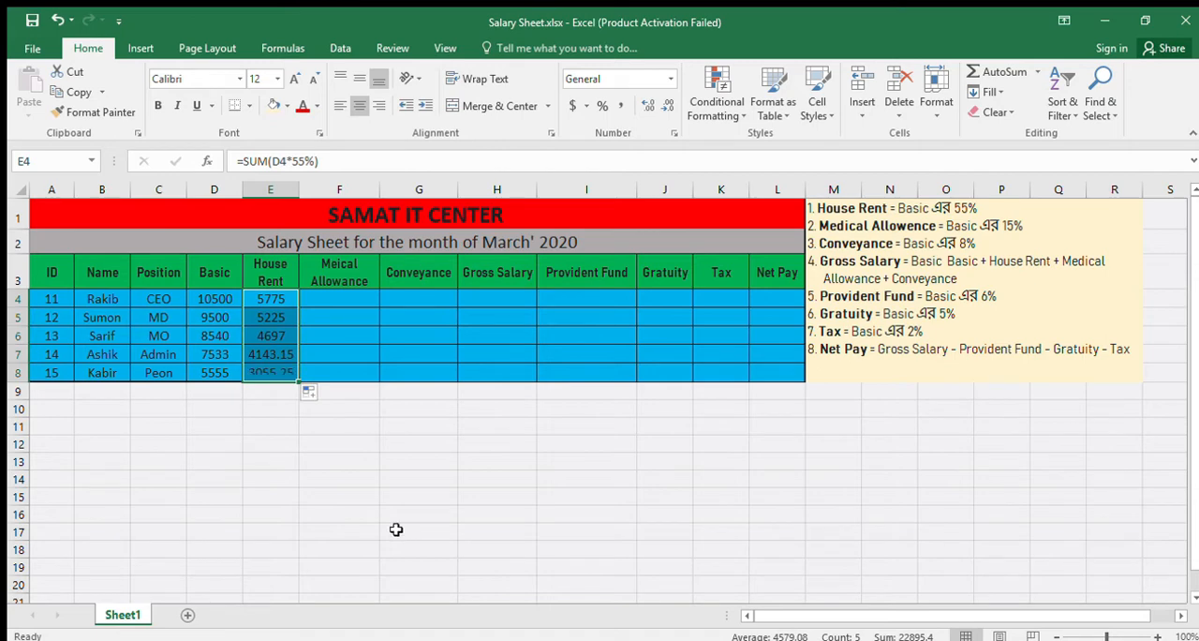
click(368, 472)
click(269, 302)
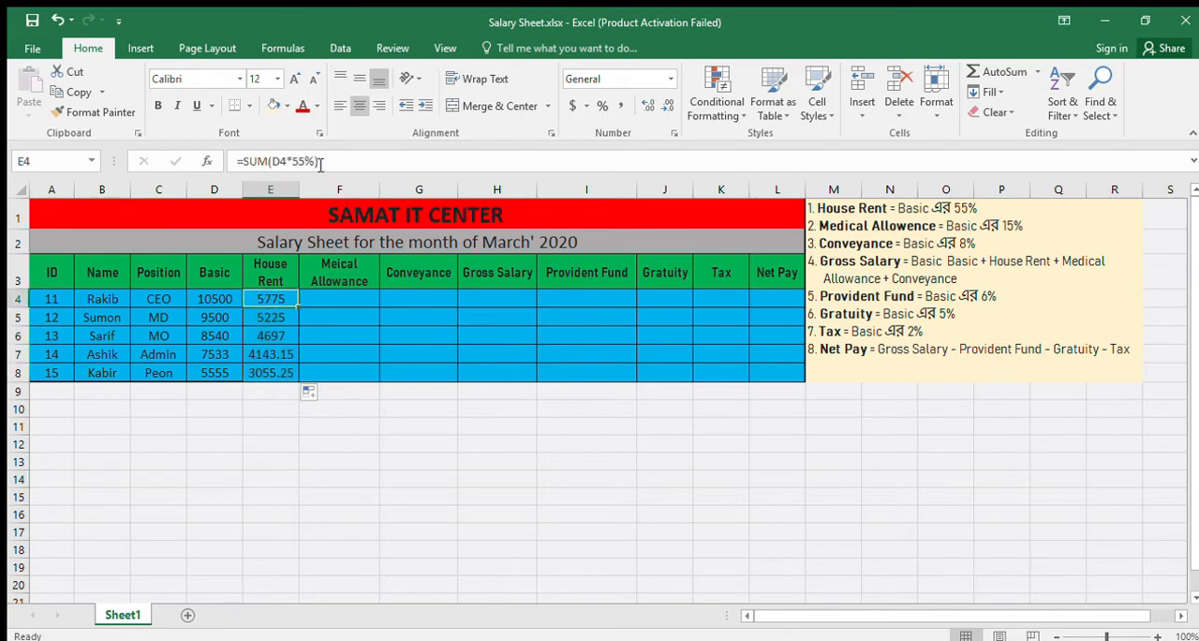
drag(328, 161, 235, 161)
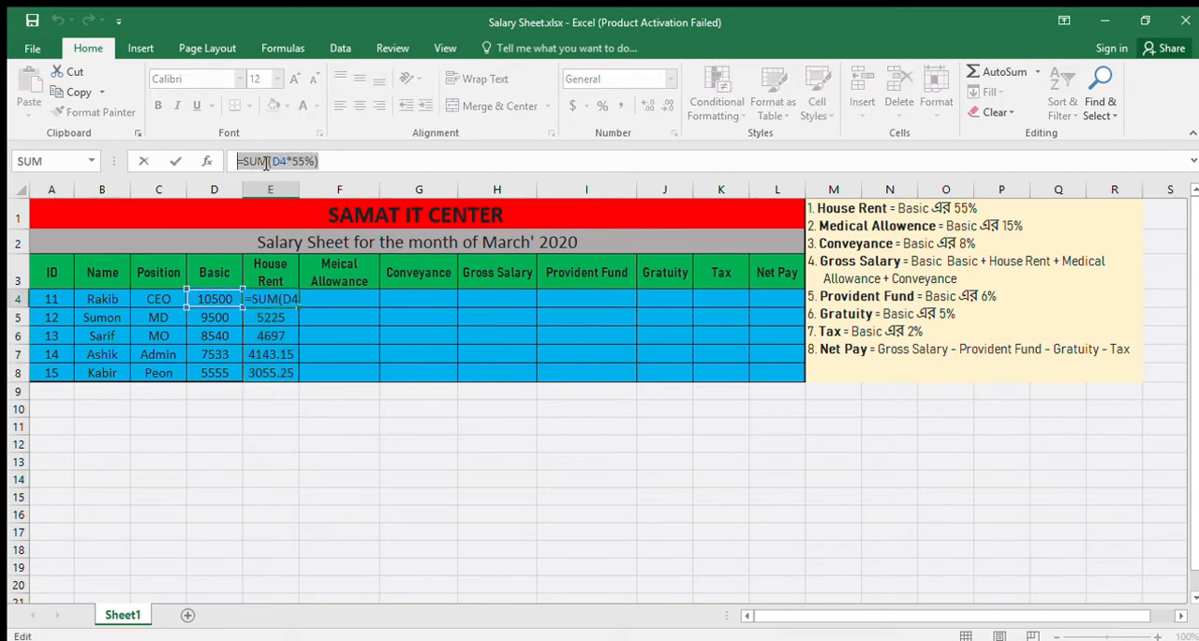
click(337, 163)
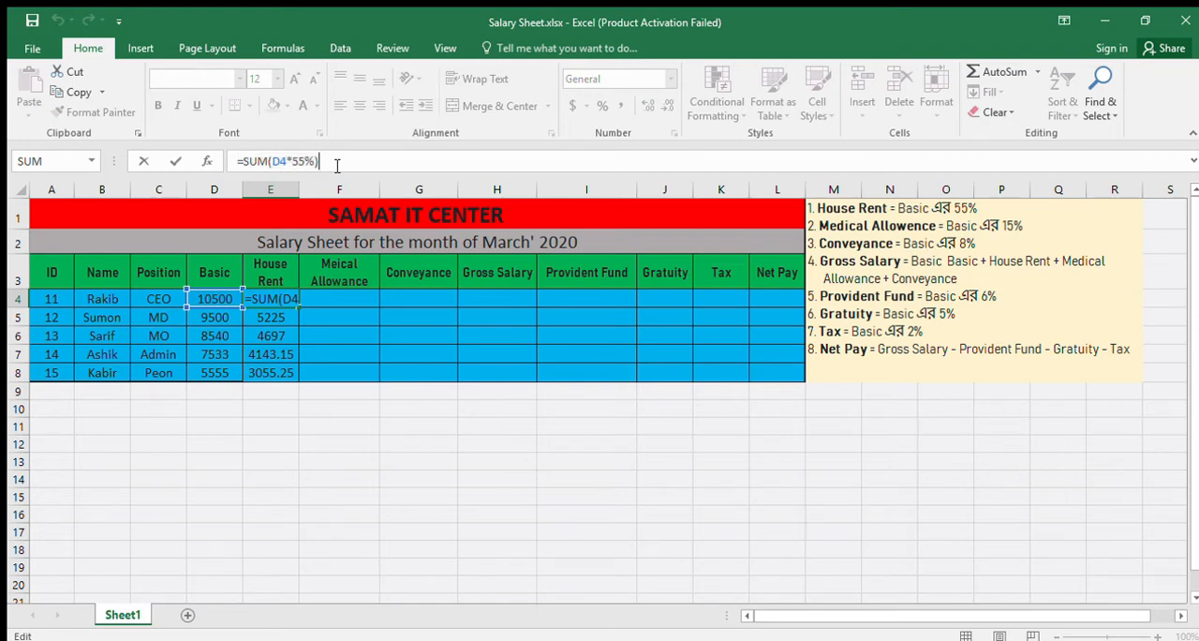
- Calculate the first employee's medical allowance in F4 as 15% of Basic with the formula =SUM(D4*15%)
click(343, 298)
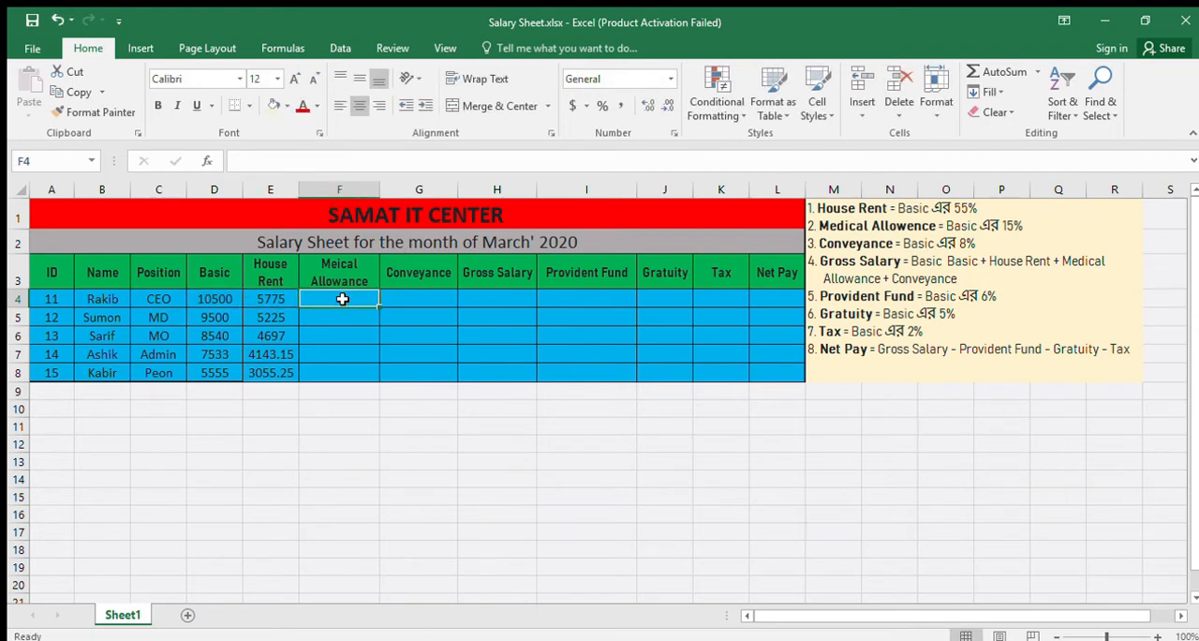
text(=)
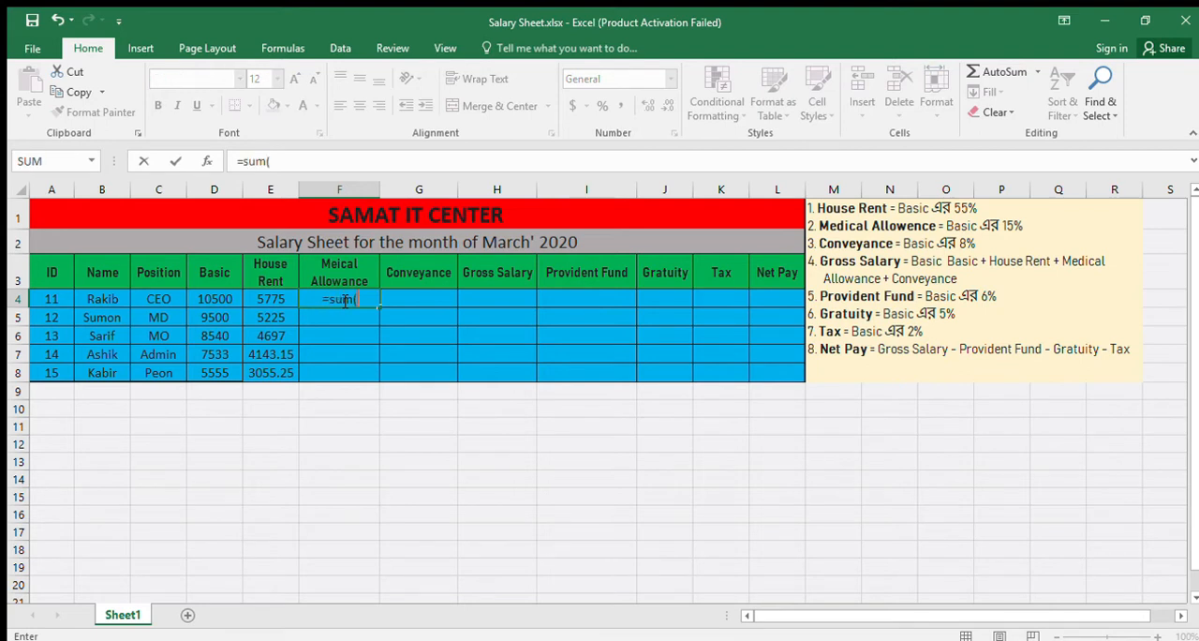
text(sum()
click(214, 299)
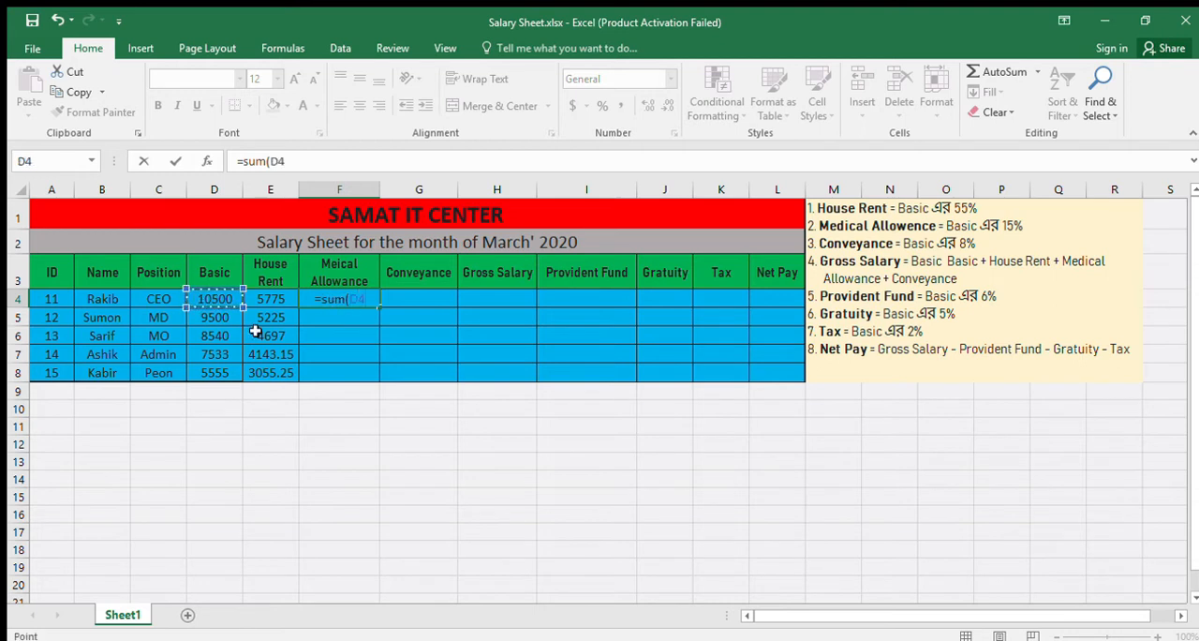
text(*)
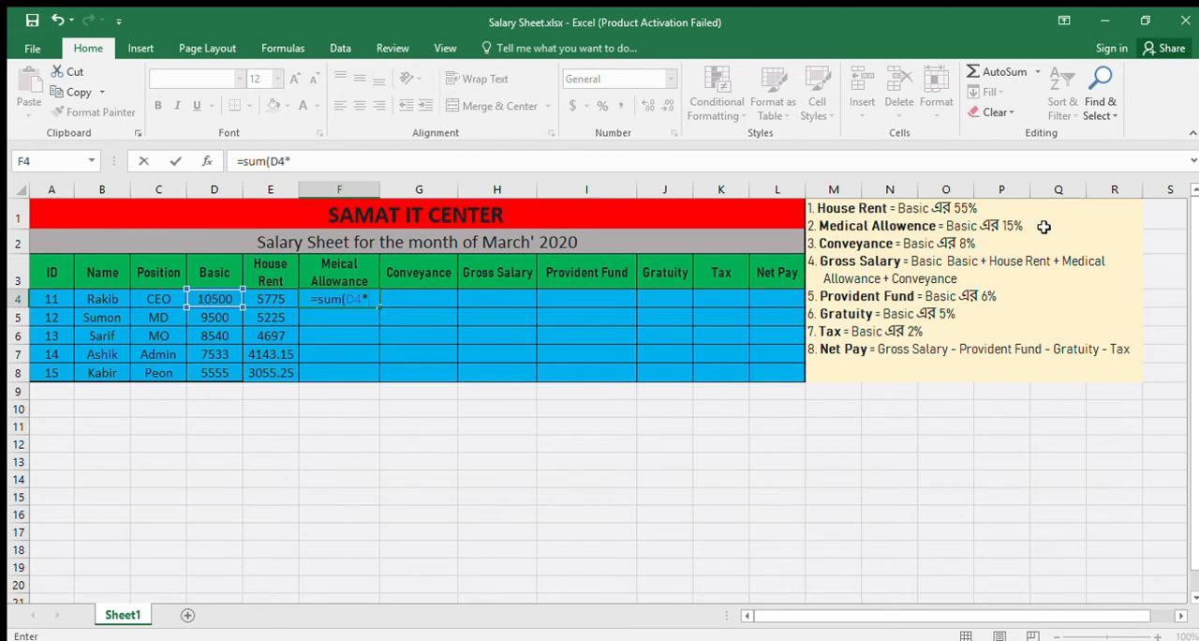
text(15%)
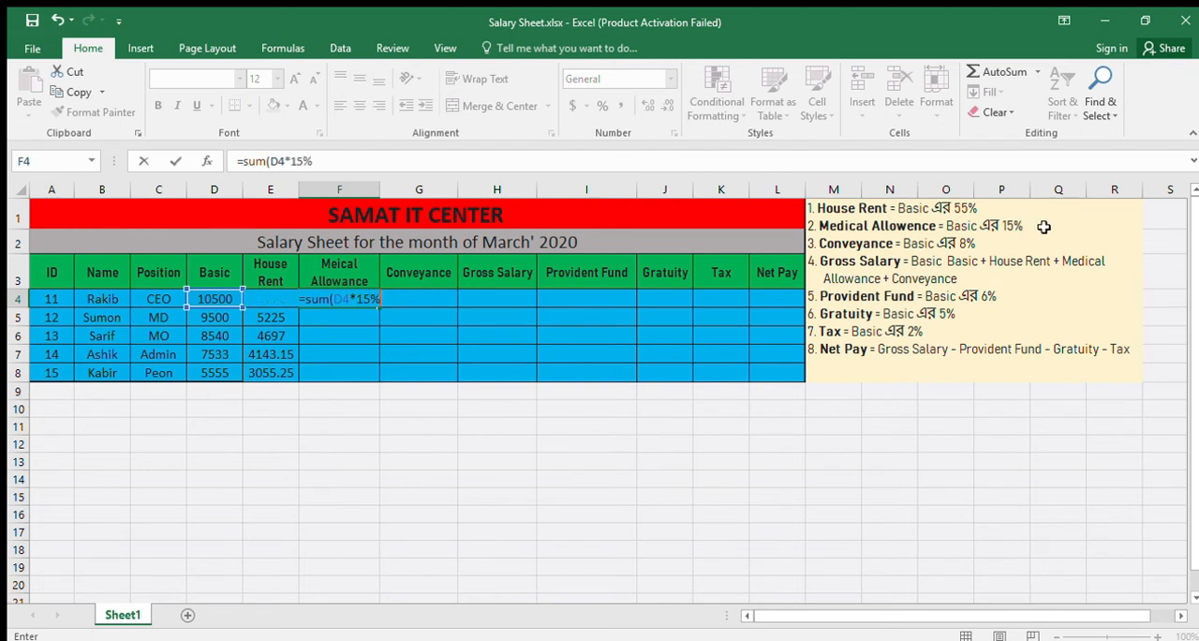
text())
key(Return)
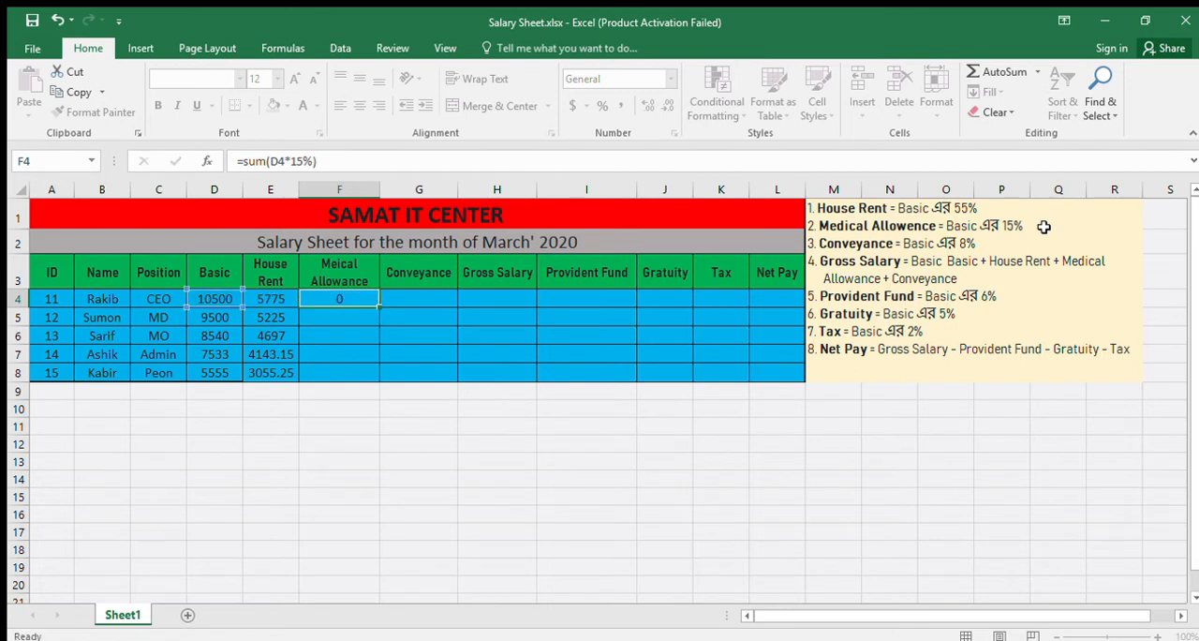
- Fill the medical allowance formula from F4 down through F8 and review the formula in F4
click(326, 297)
drag(381, 307, 380, 386)
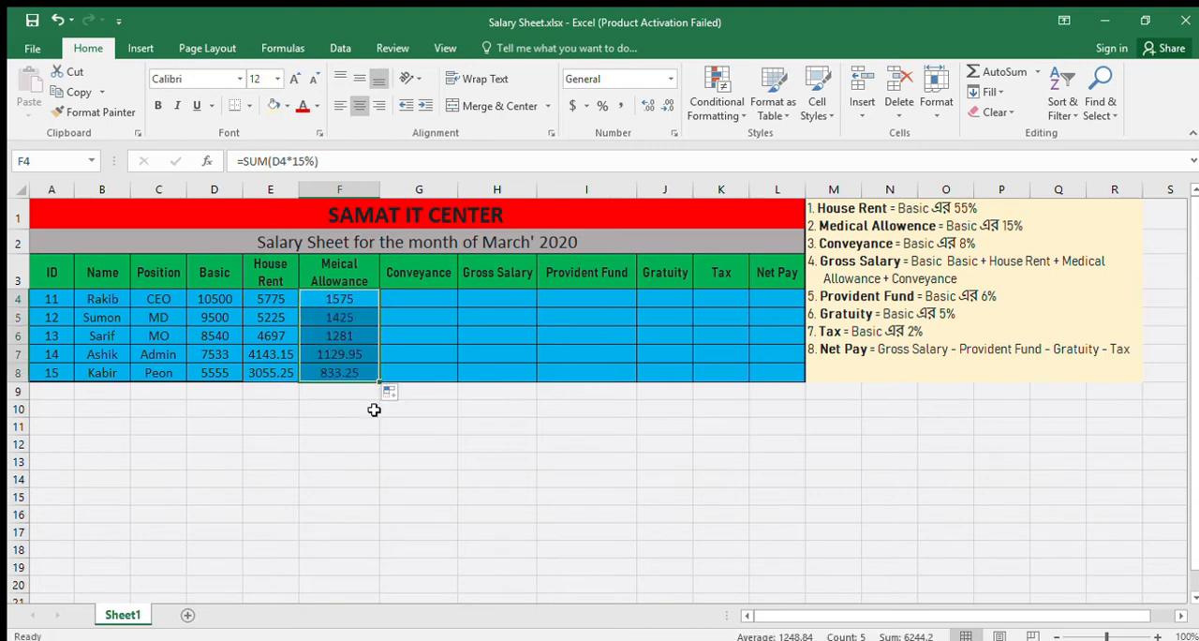
click(349, 412)
click(335, 301)
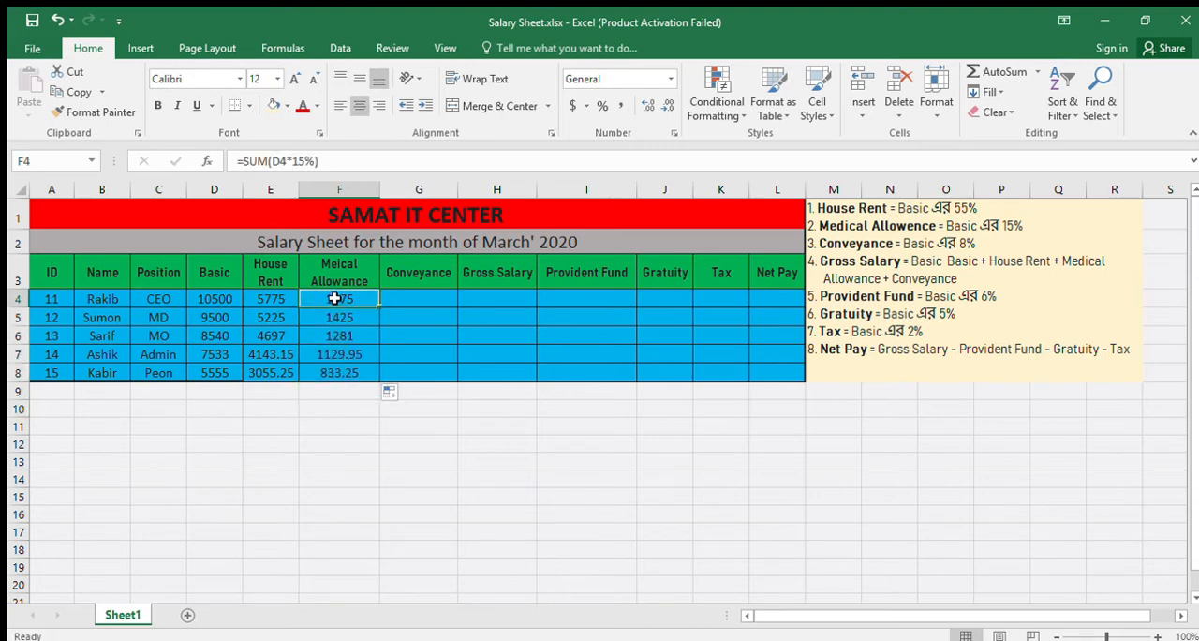
drag(339, 161, 225, 157)
click(330, 163)
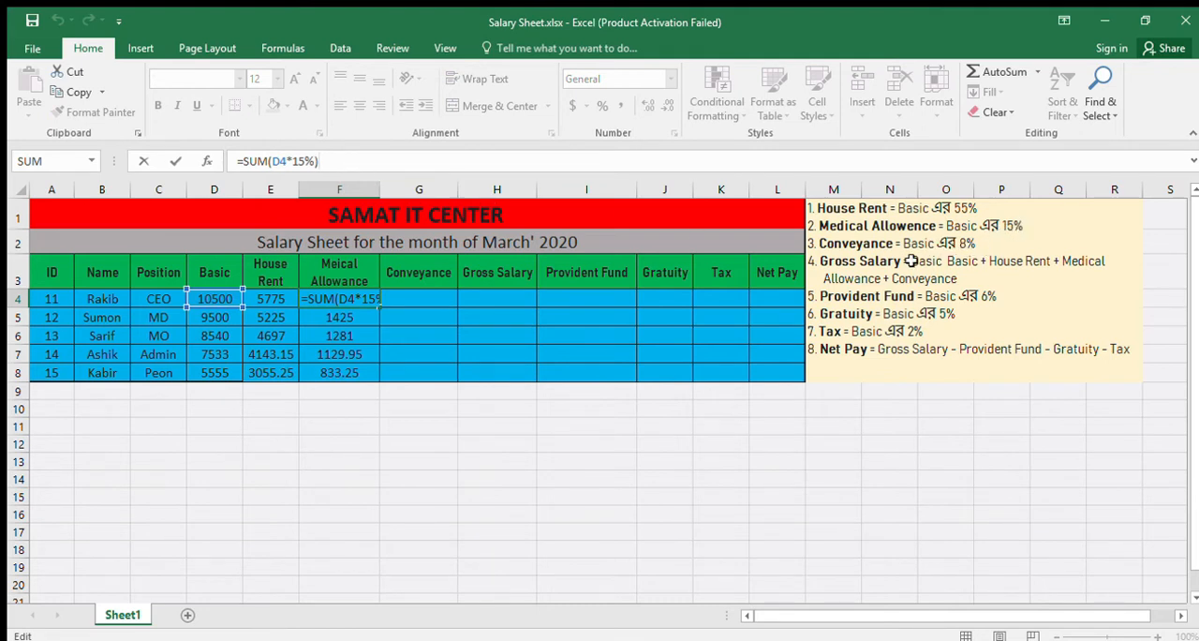
- Calculate the first employee's Conveyance in G4 as 8% of Basic with the formula =SUM(D4*8%)
click(421, 300)
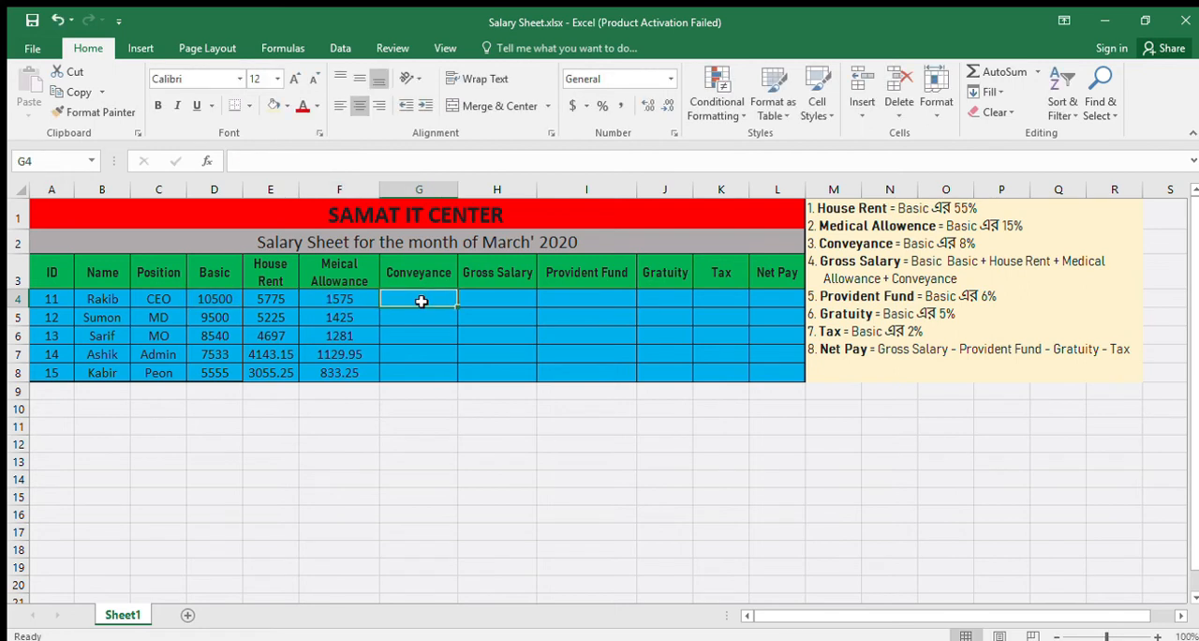
text(=s)
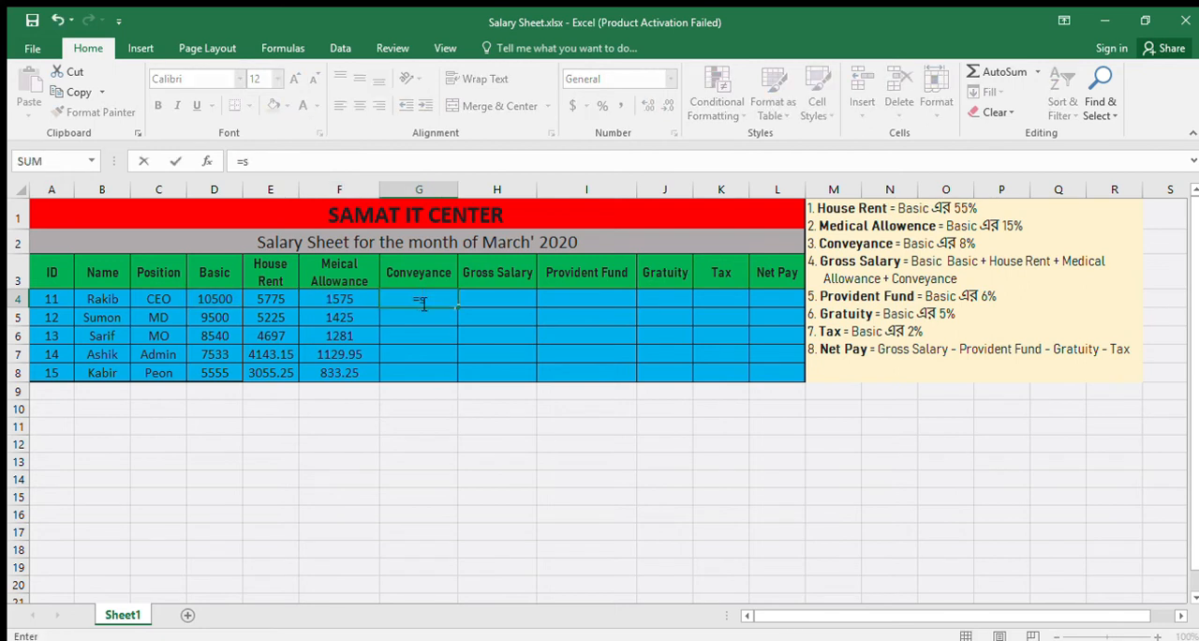
text(um()
click(211, 299)
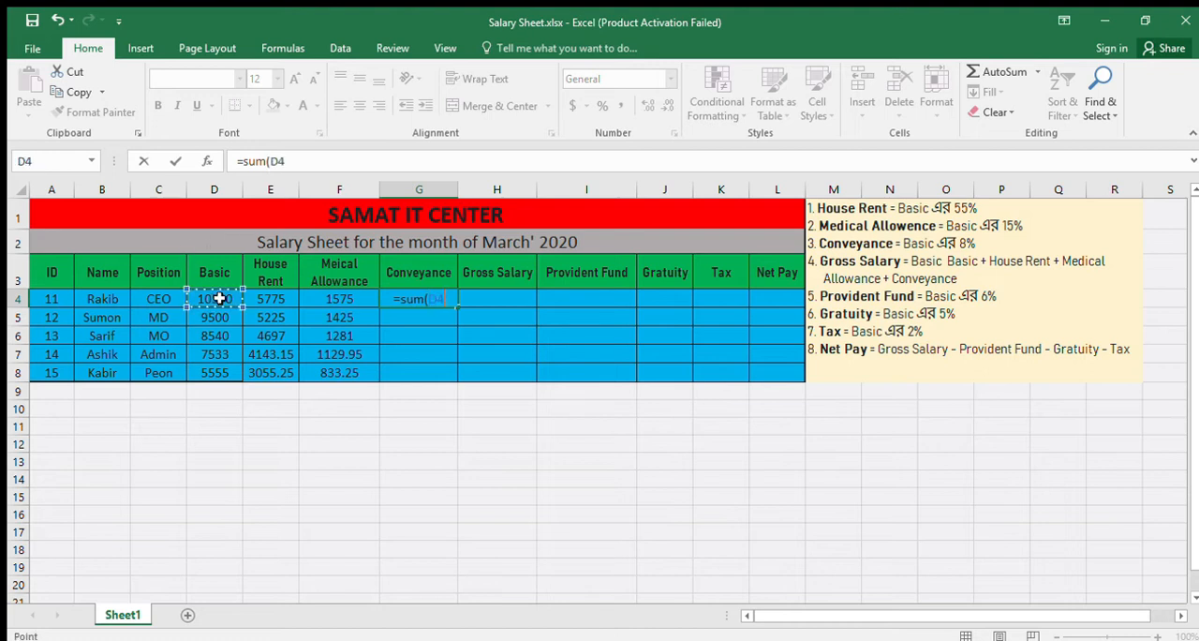
text(*8%)
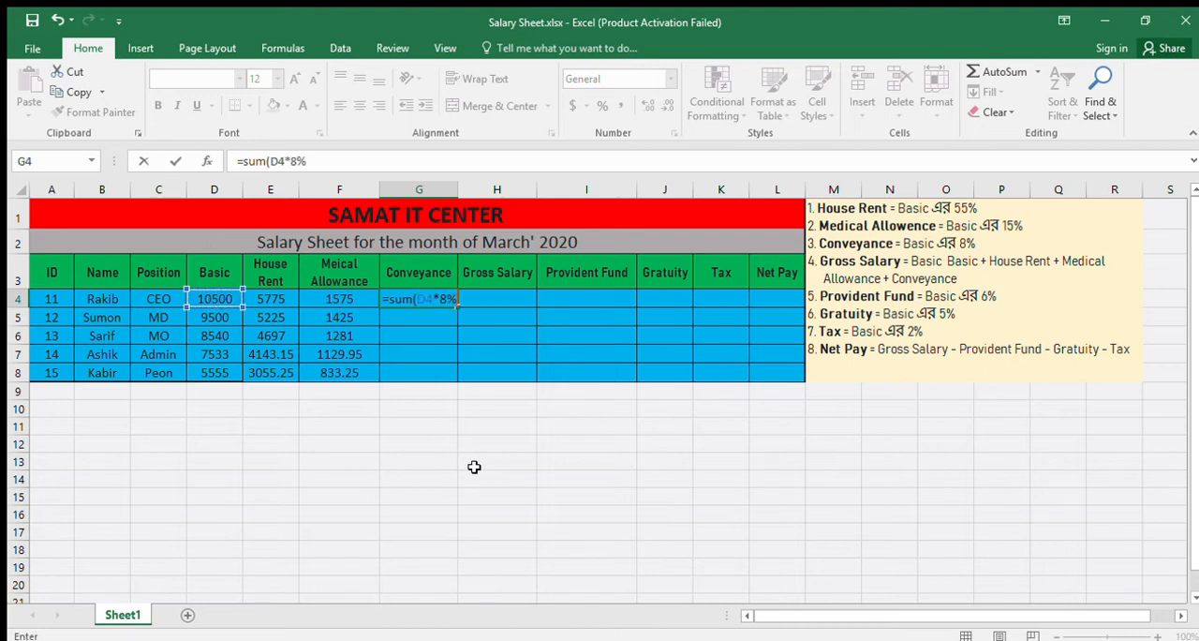
text())
key(Return)
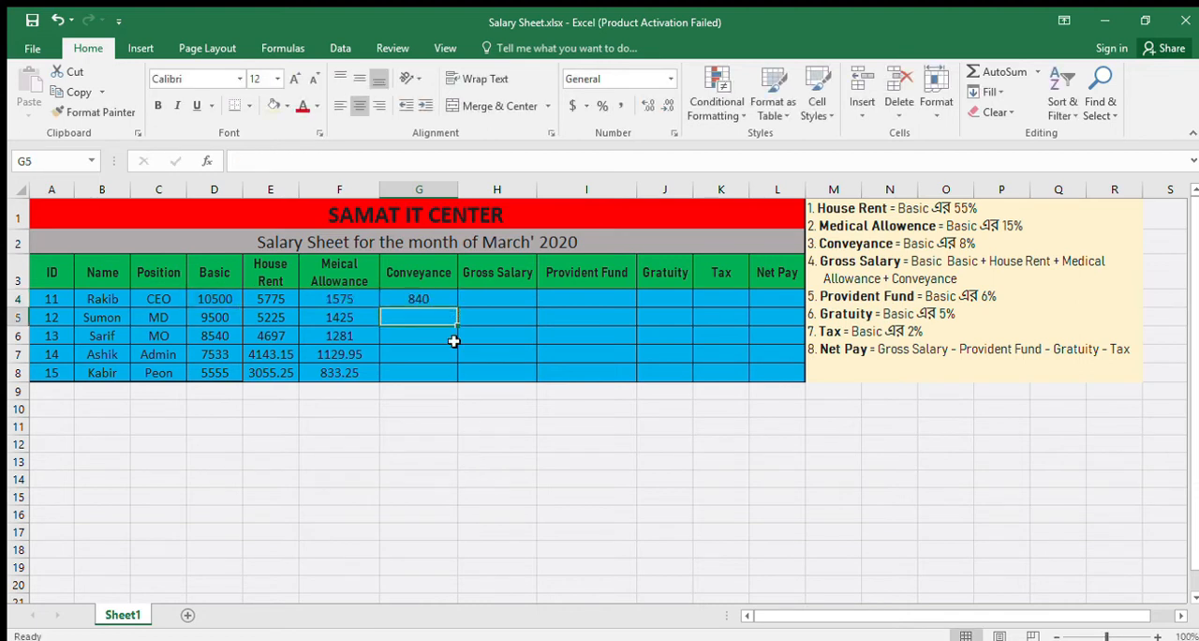
- Fill the Conveyance formula from G4 down through G8 and review the formula in G4
click(455, 302)
drag(456, 307, 455, 380)
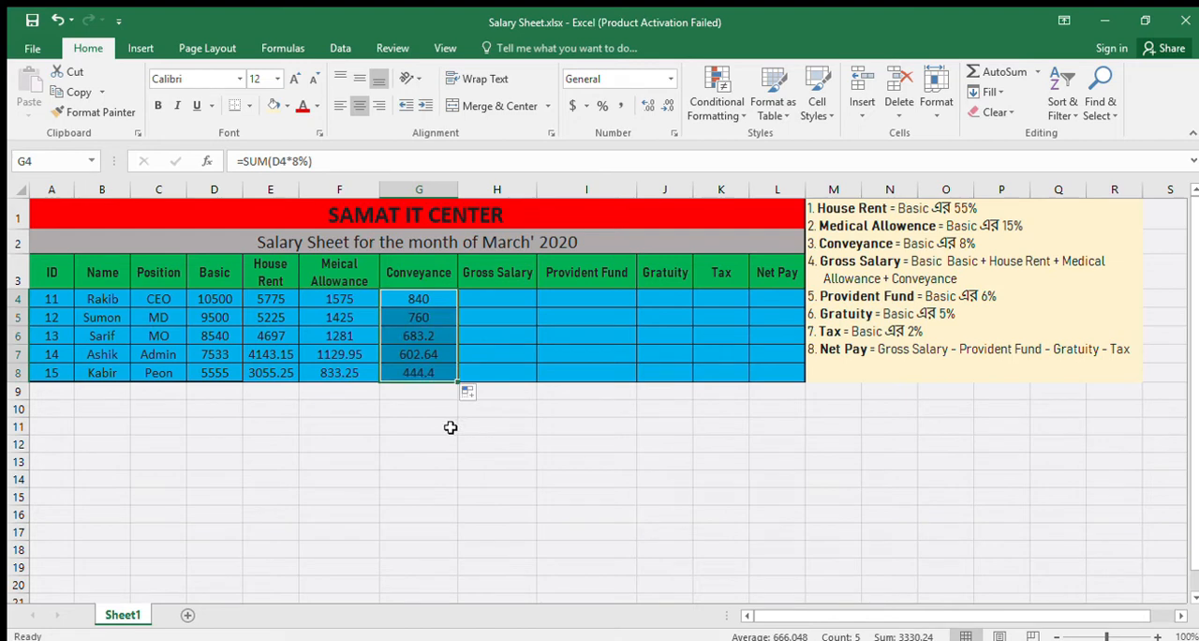
click(450, 427)
click(427, 297)
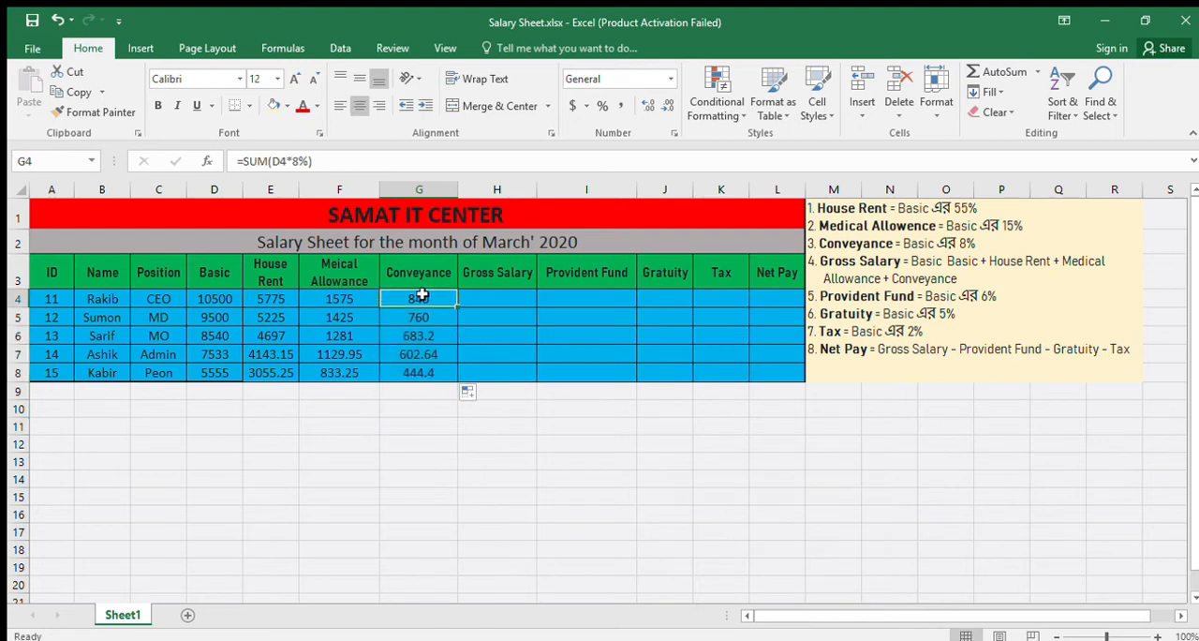
triple_click(333, 166)
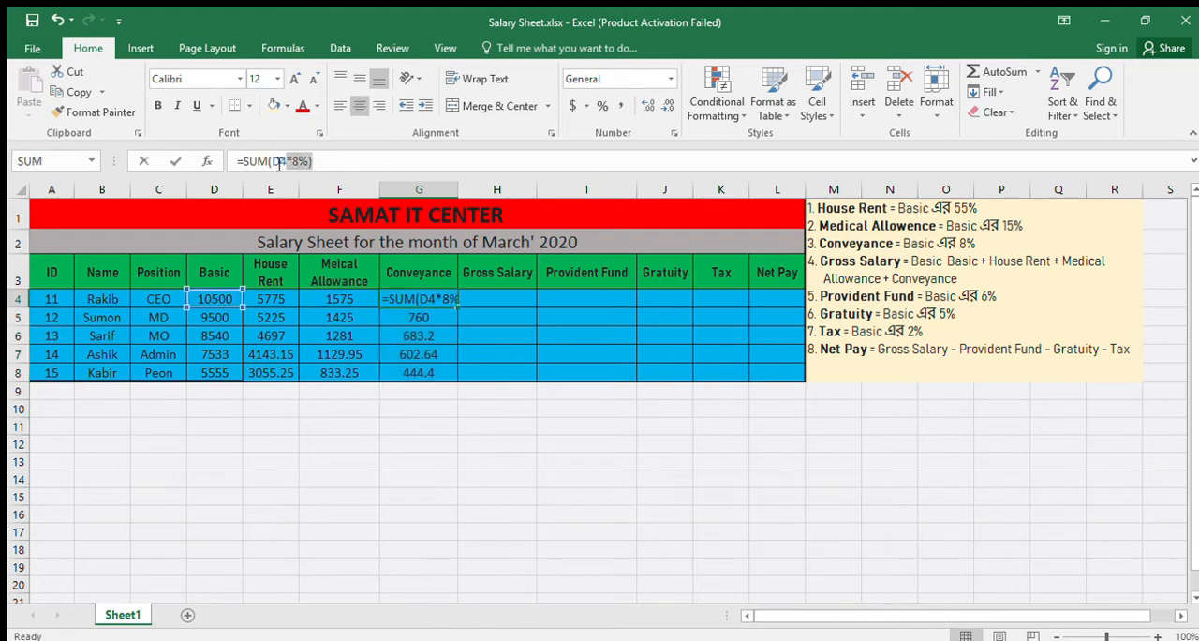
click(354, 165)
- Calculate the first employee's Gross Salary in H4 with the formula =SUM(D4+E4+F4+G4)
click(497, 300)
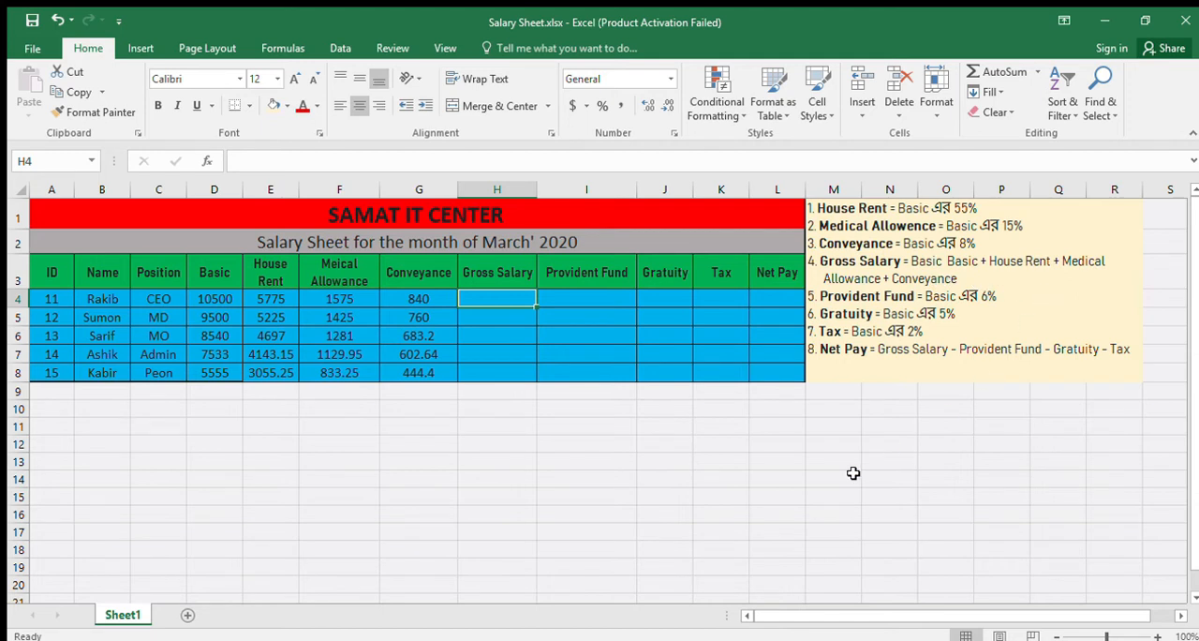
double_click(495, 297)
text(=)
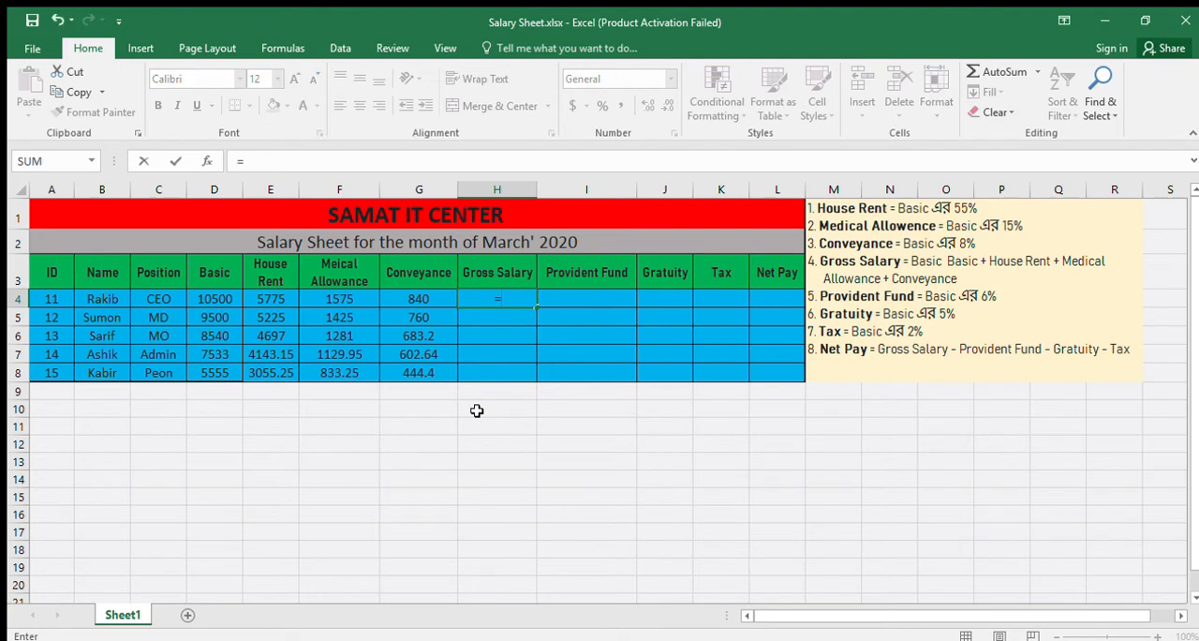
text(sum()
click(224, 297)
text(+)
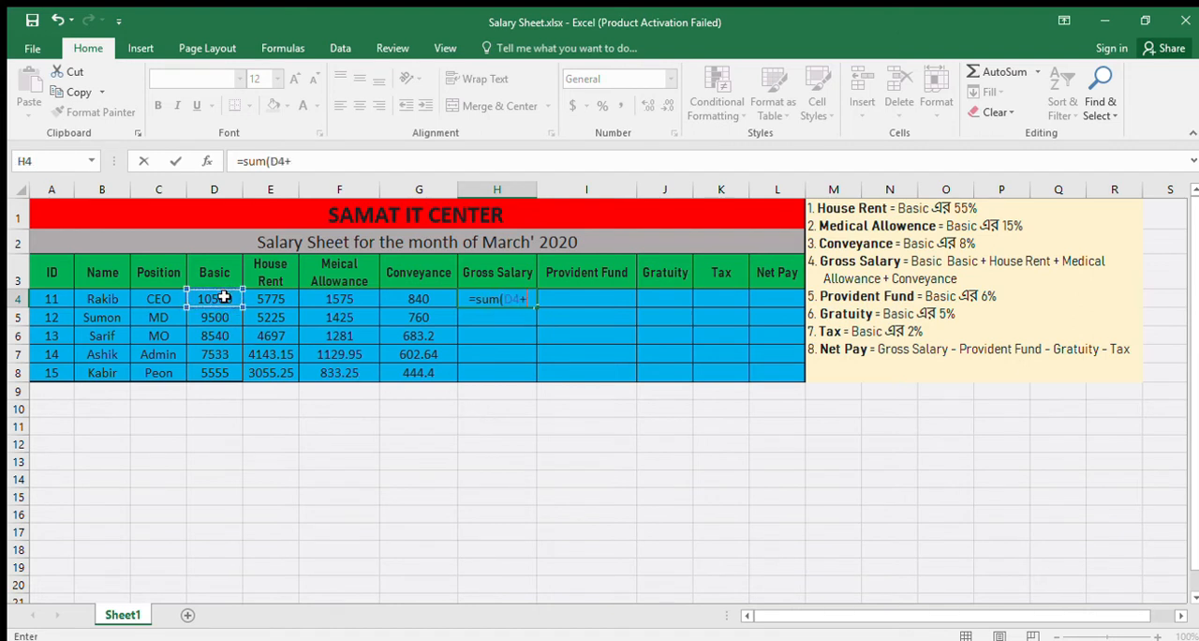
click(262, 298)
text(+)
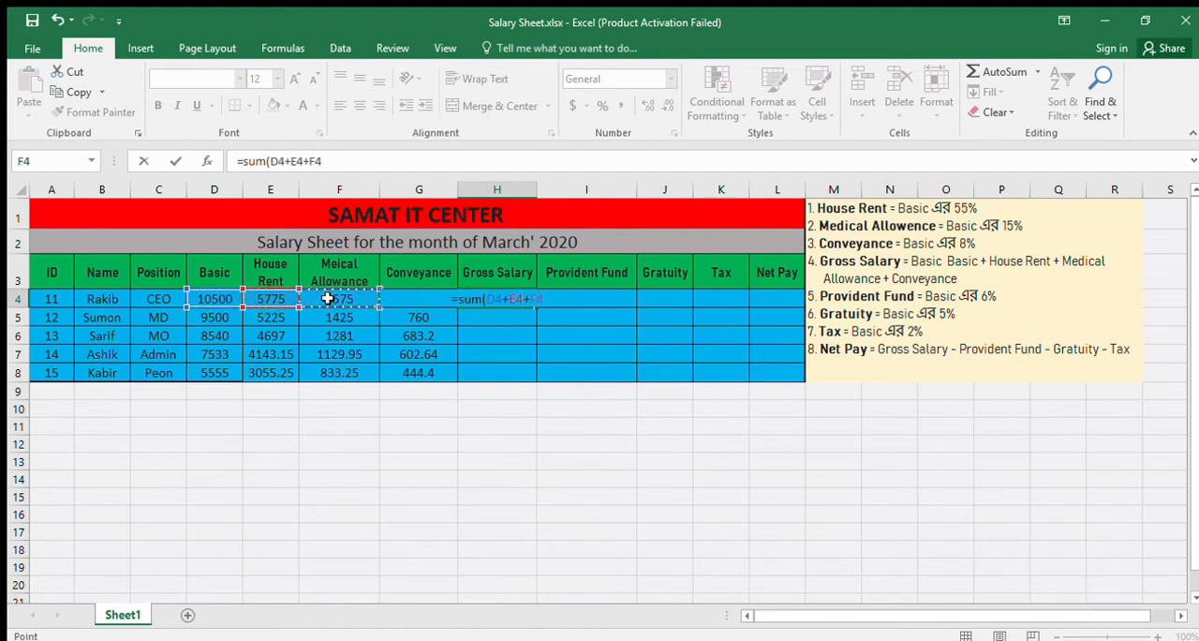
click(327, 297)
text(+)
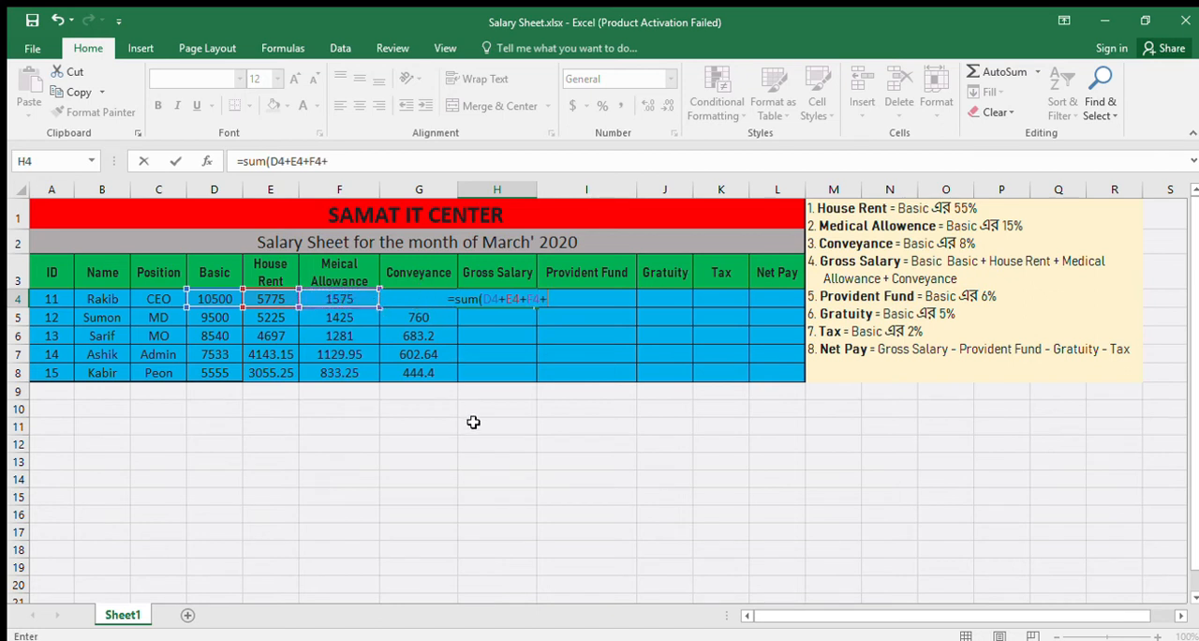
text(G4)
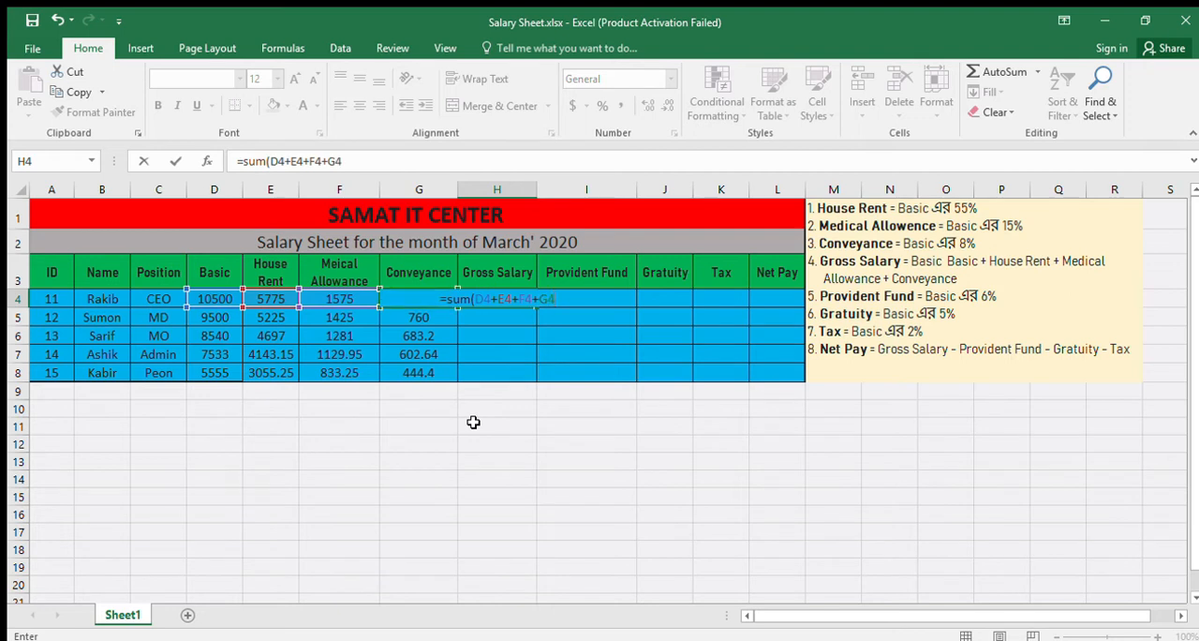
key(Return)
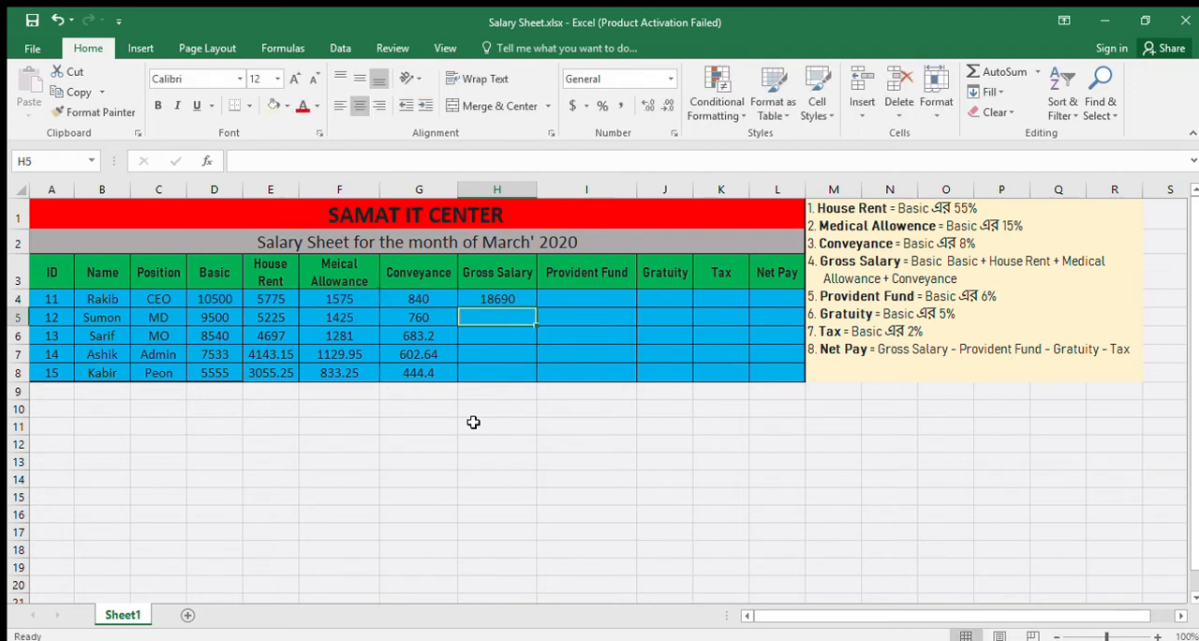
- Fill the Gross Salary formula from H4 down through H8
click(515, 300)
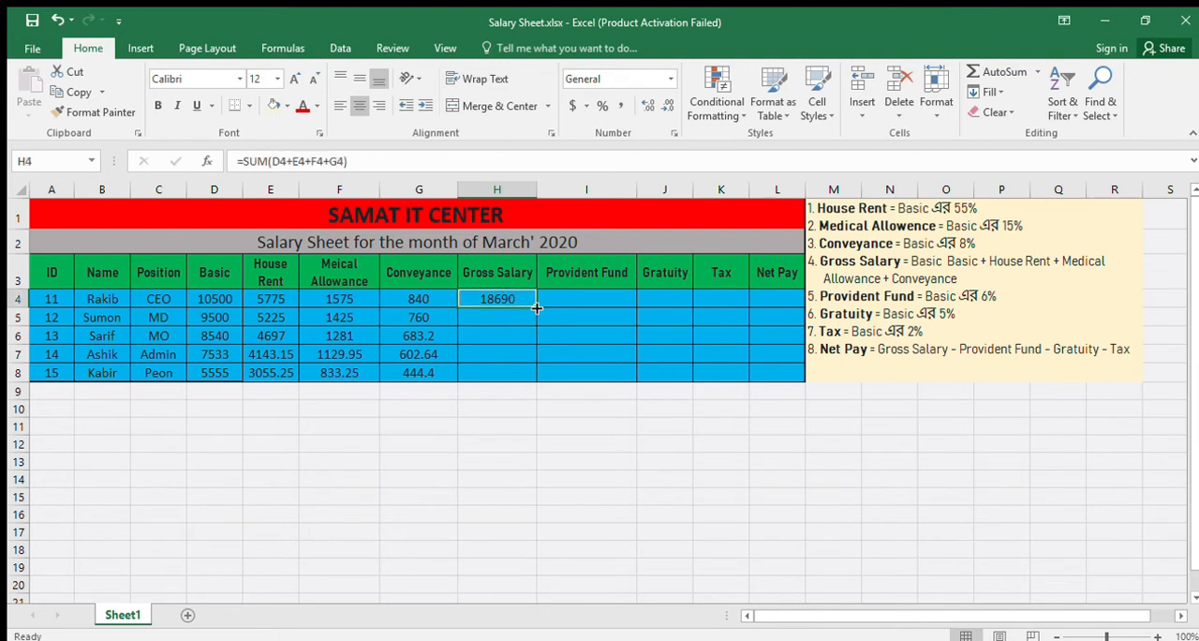
drag(536, 309, 536, 379)
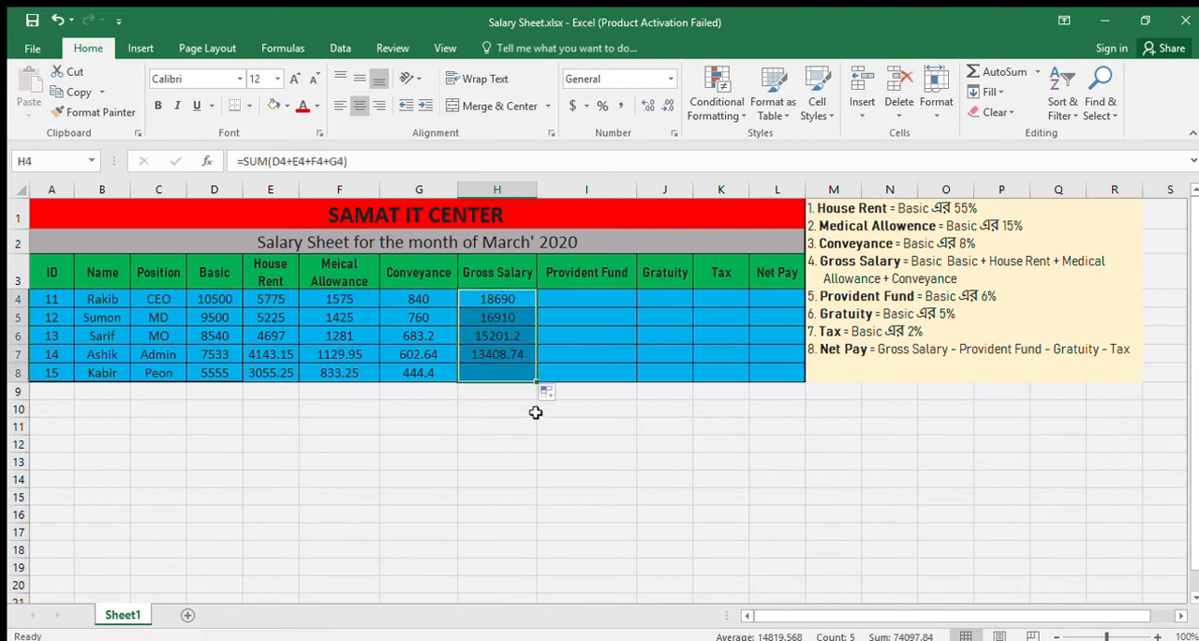
click(534, 436)
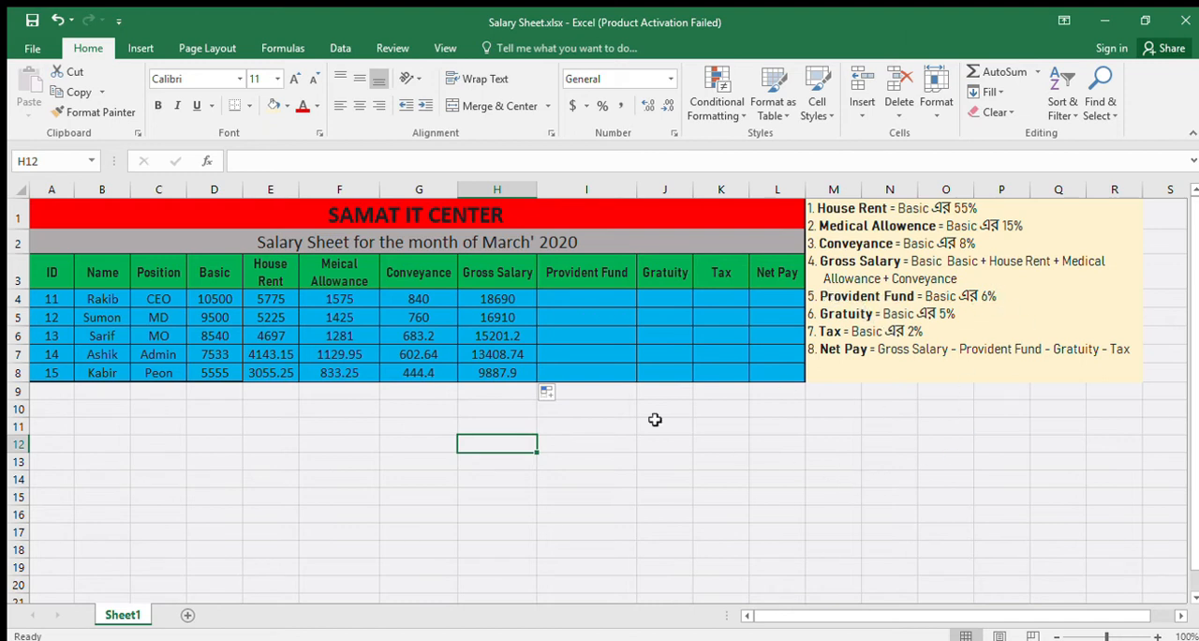
- Calculate the first employee's Provident Fund in I4 as 6% of Basic with the formula =SUM(D4*6%)
click(601, 296)
text(=)
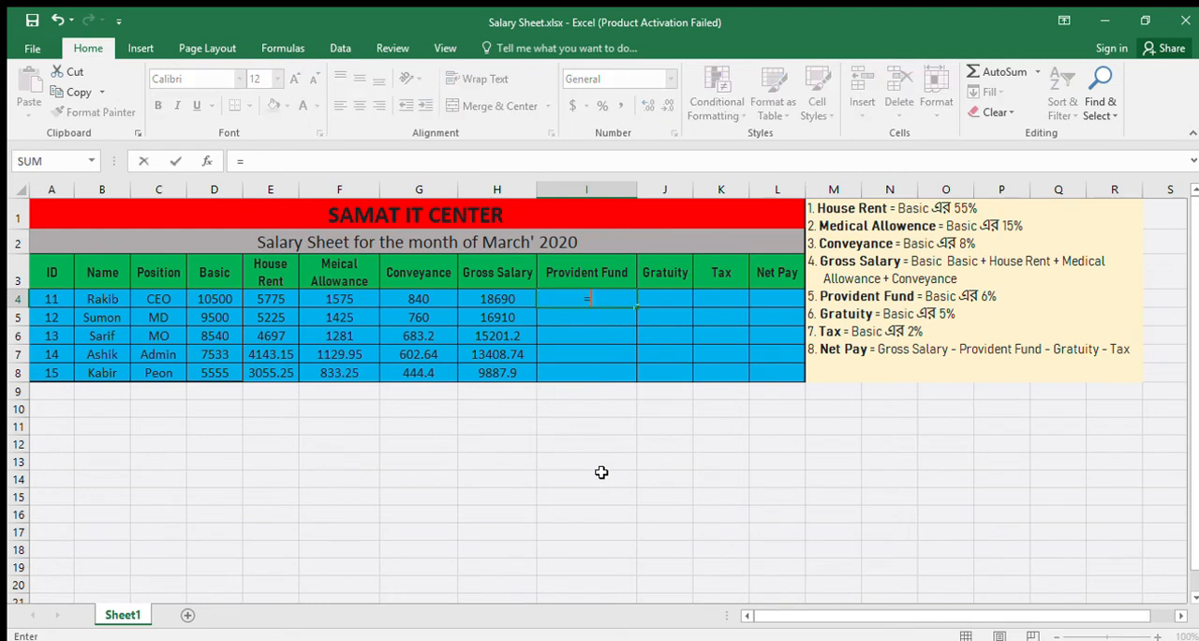
text(sum()
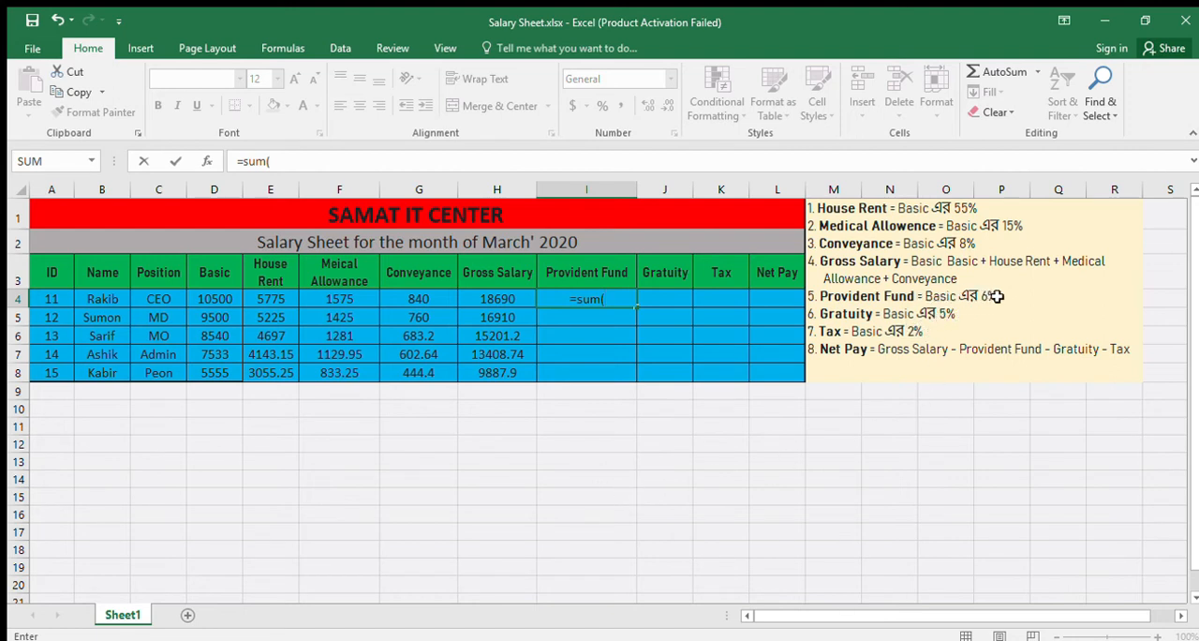
click(218, 296)
text(*)
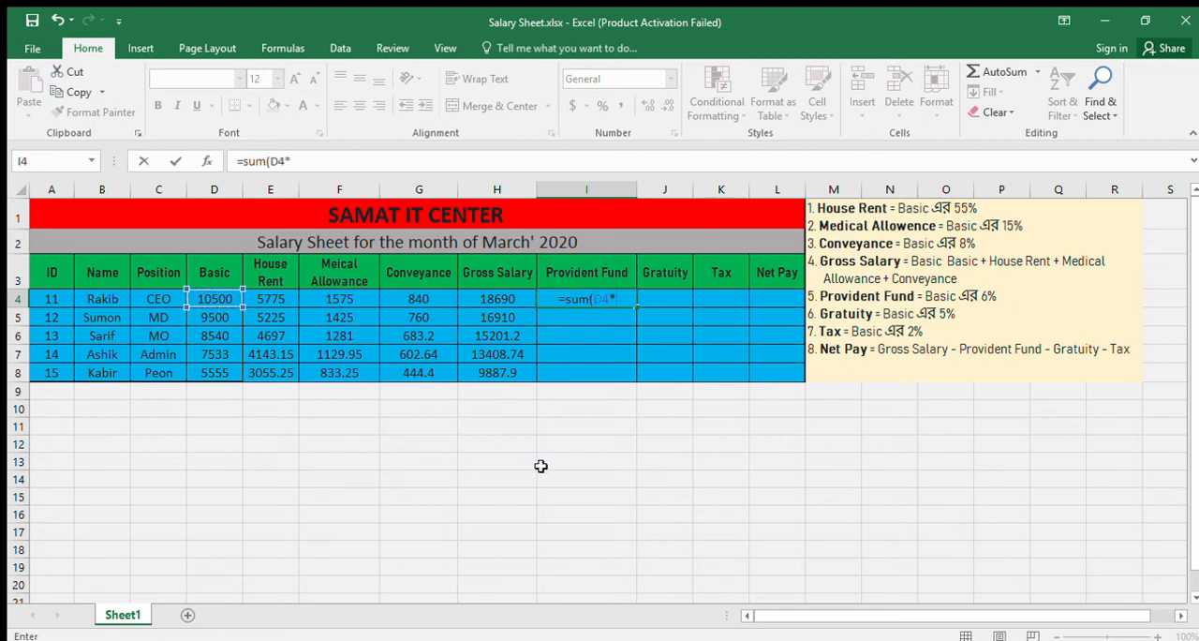
text(6%))
key(Return)
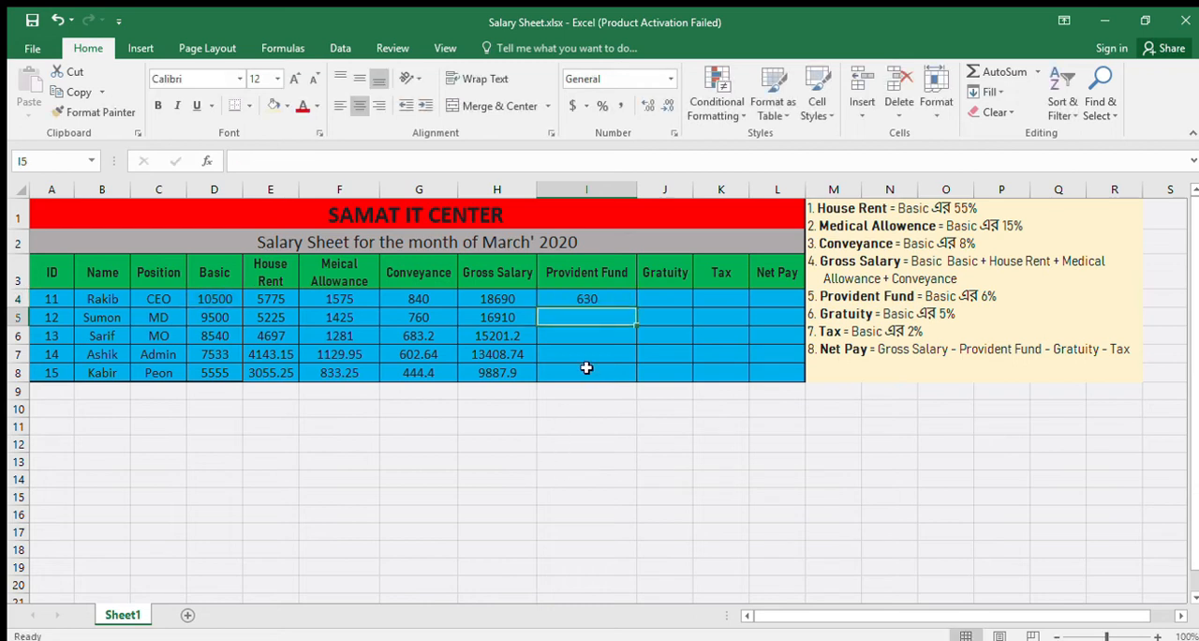
- Fill the Provident Fund formula from I4 down through I8 and review the formula in I4
click(610, 298)
drag(637, 306, 638, 379)
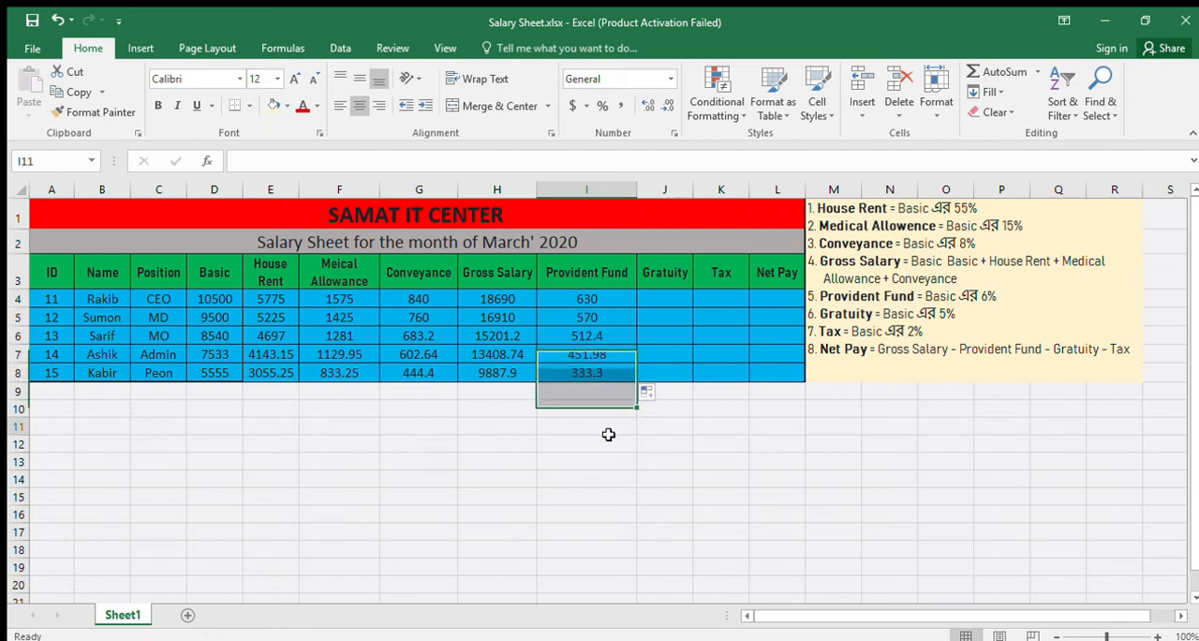
click(610, 300)
click(341, 155)
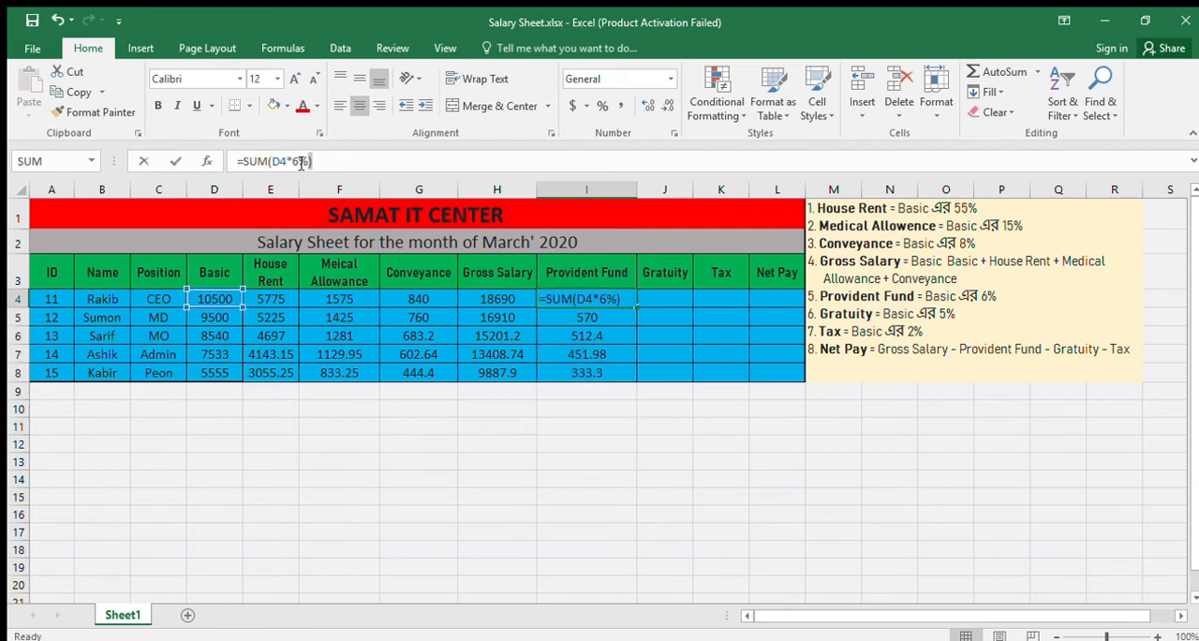
- Calculate the first employee's Gratuity in J4 as 5% of Basic with the formula =SUM(D4*5%)
click(664, 300)
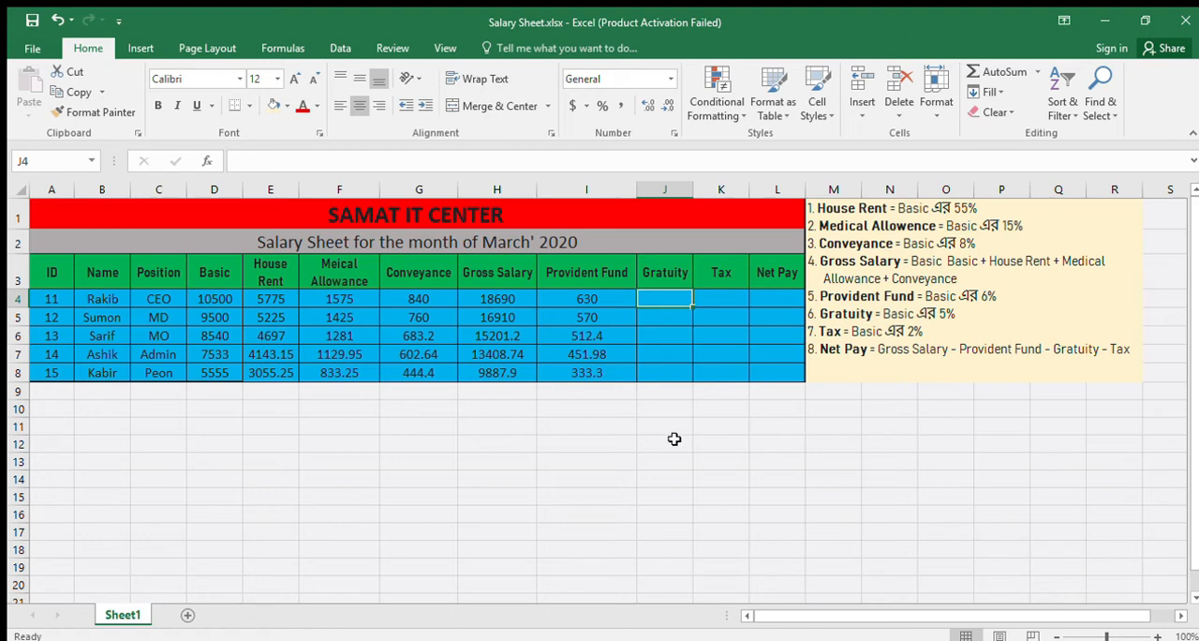
text(=sum()
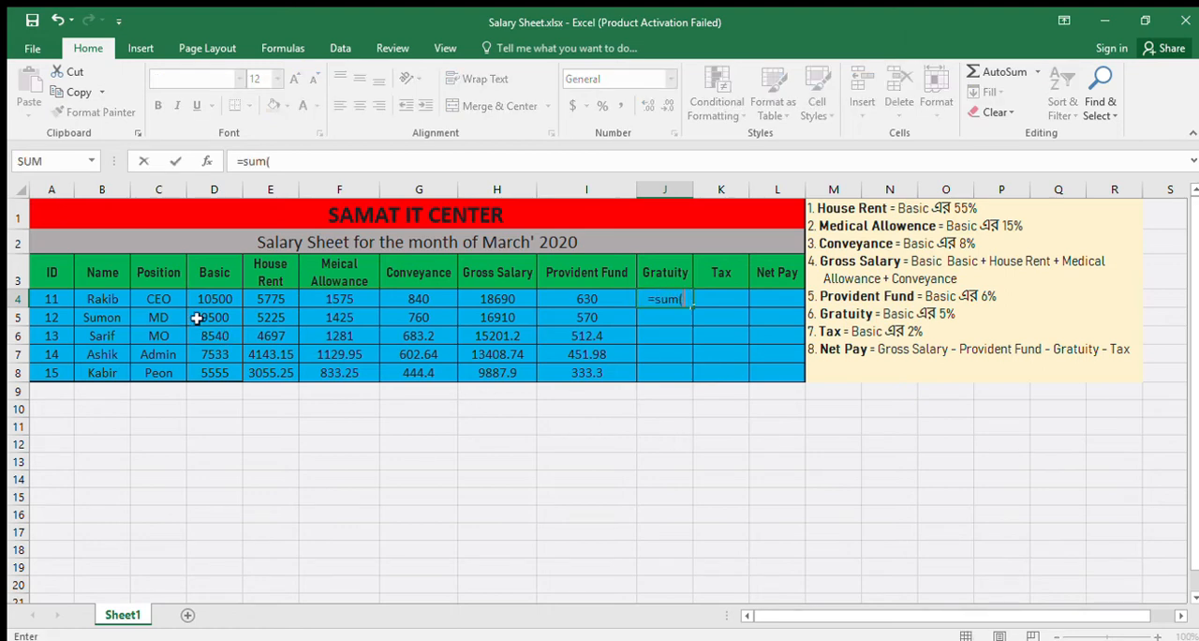
click(227, 299)
text(*)
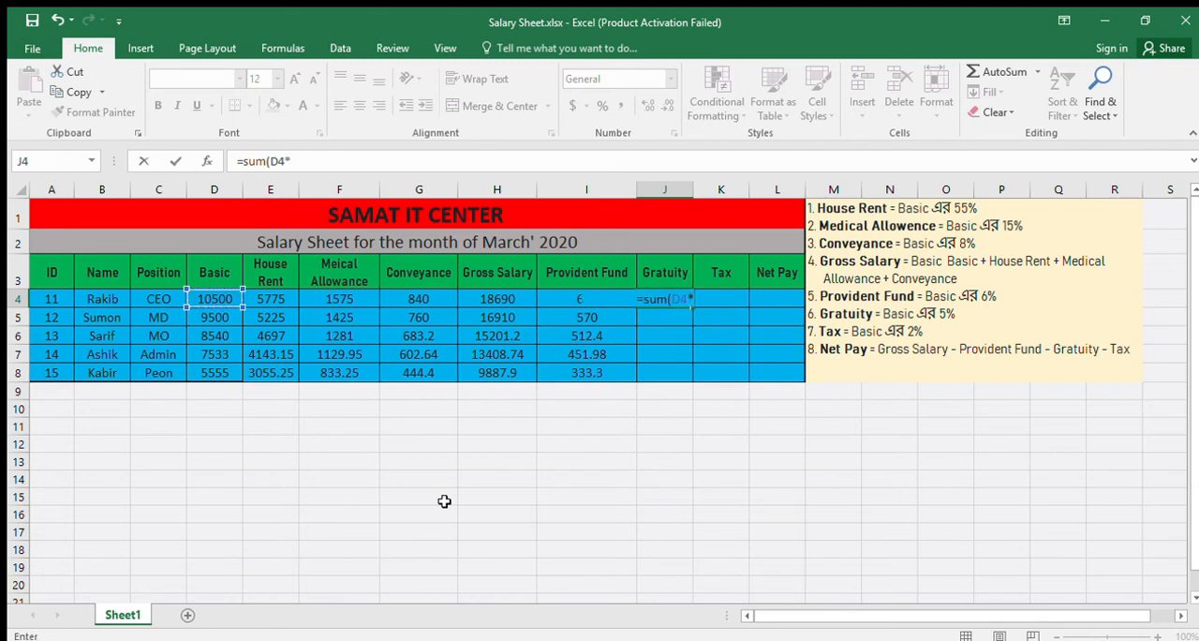
text(5%))
key(Return)
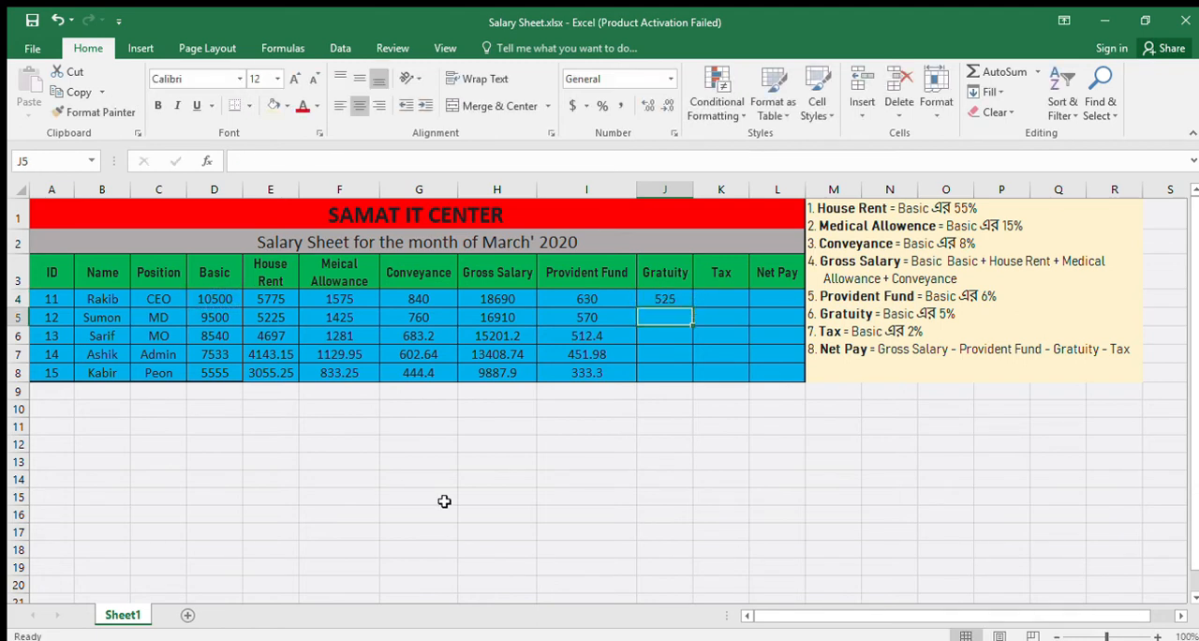
- Fill the Gratuity formula from J4 down through J8
click(661, 300)
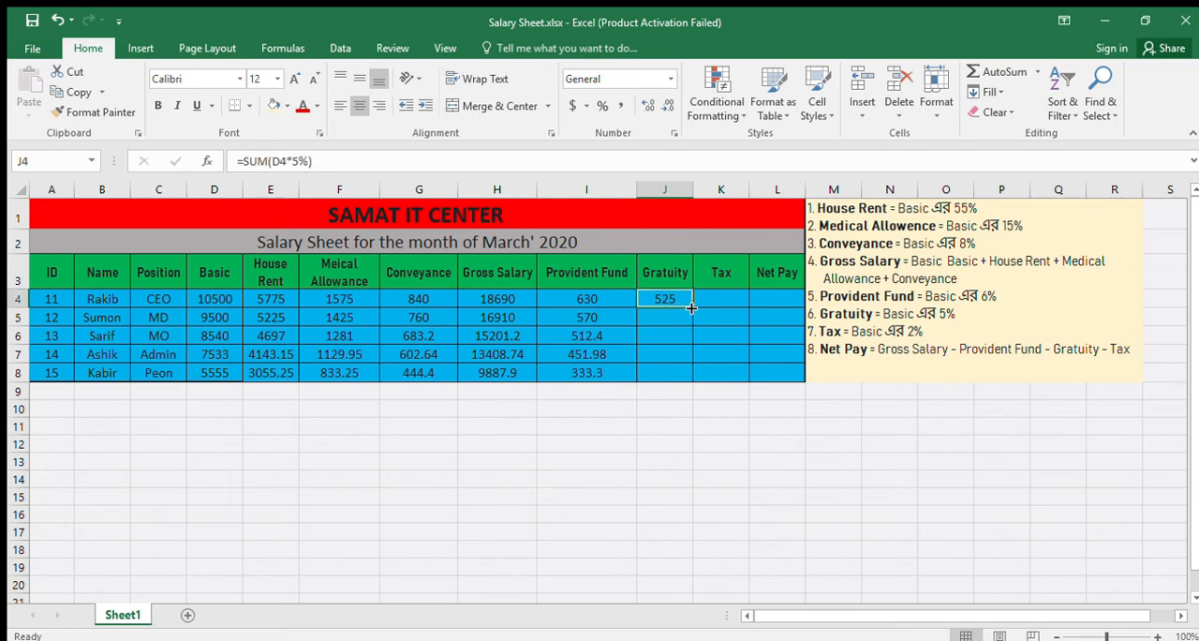
drag(692, 307, 690, 377)
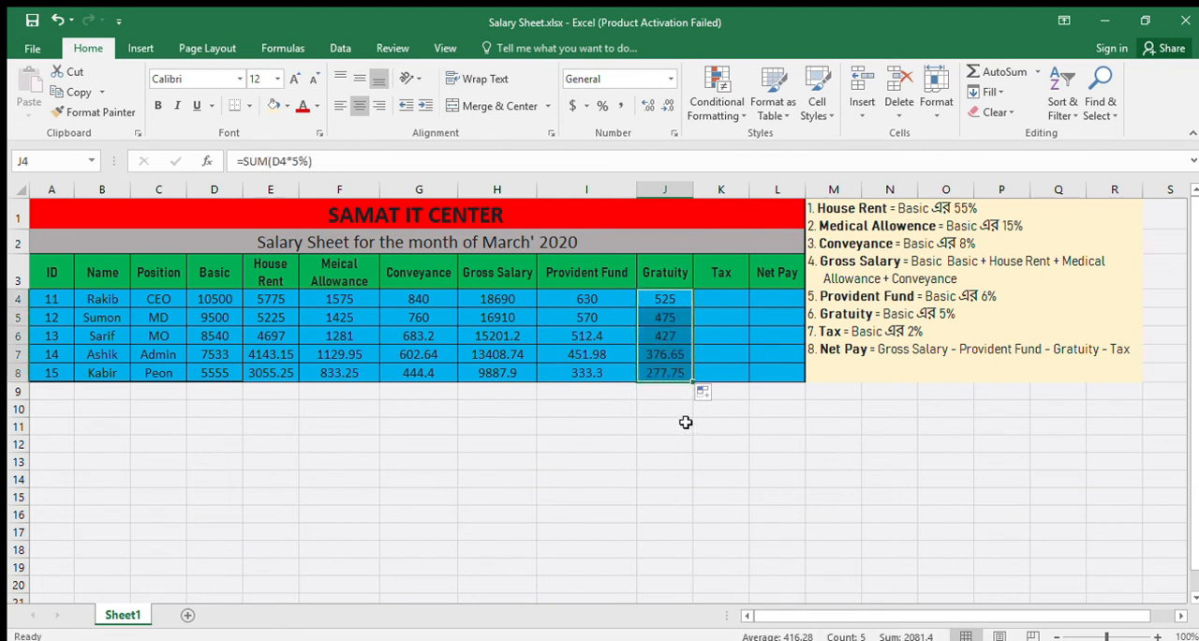
click(685, 423)
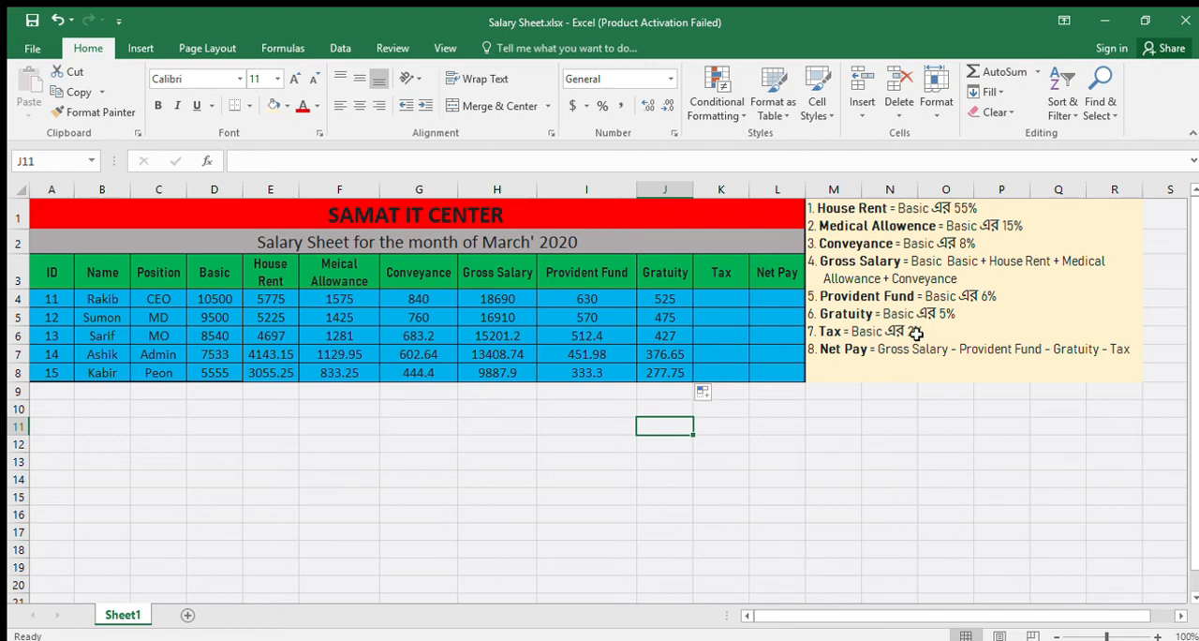
- Calculate the first employee's Tax in K4 as 2% of Basic with the formula =SUM(D4*2%)
click(718, 298)
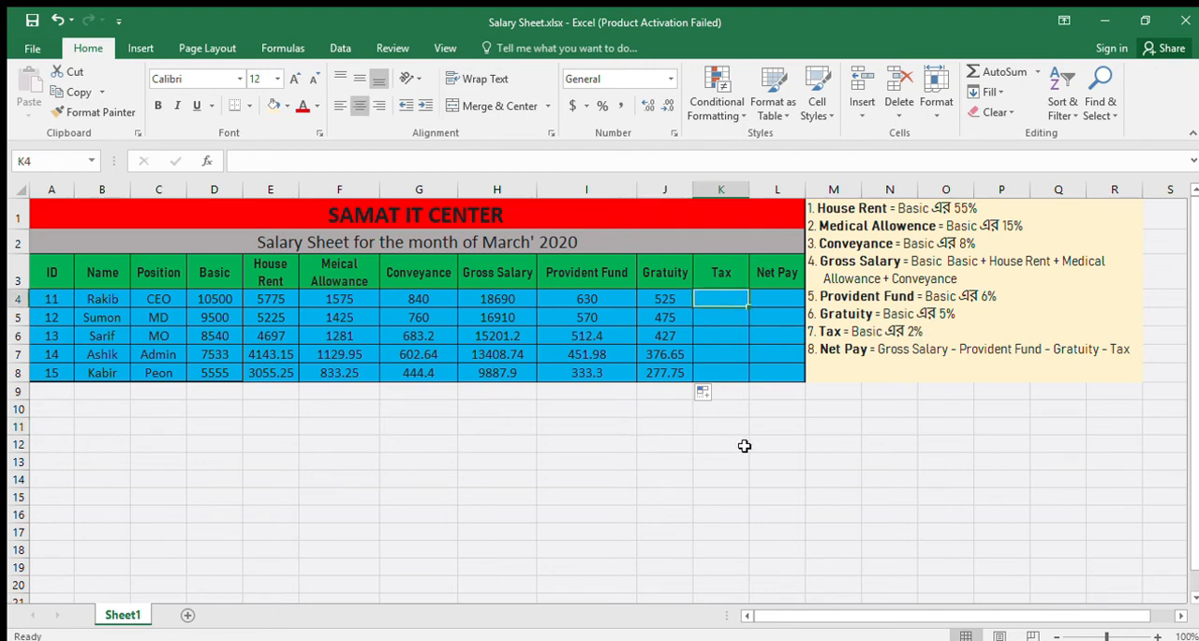
text(=sum()
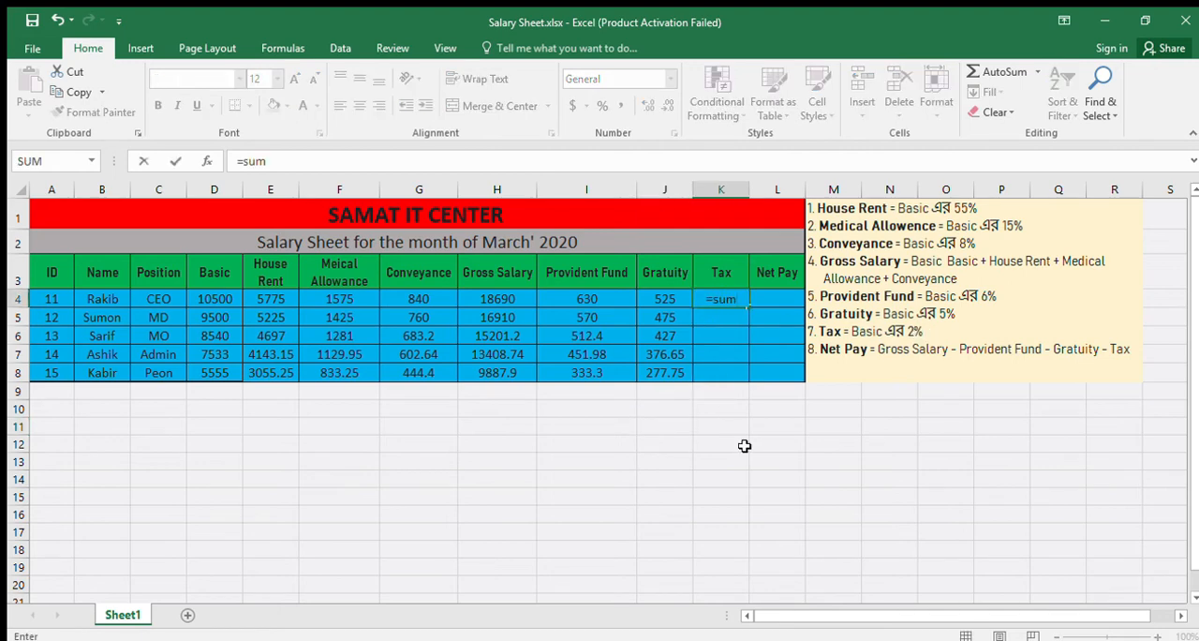
click(213, 300)
text(*)
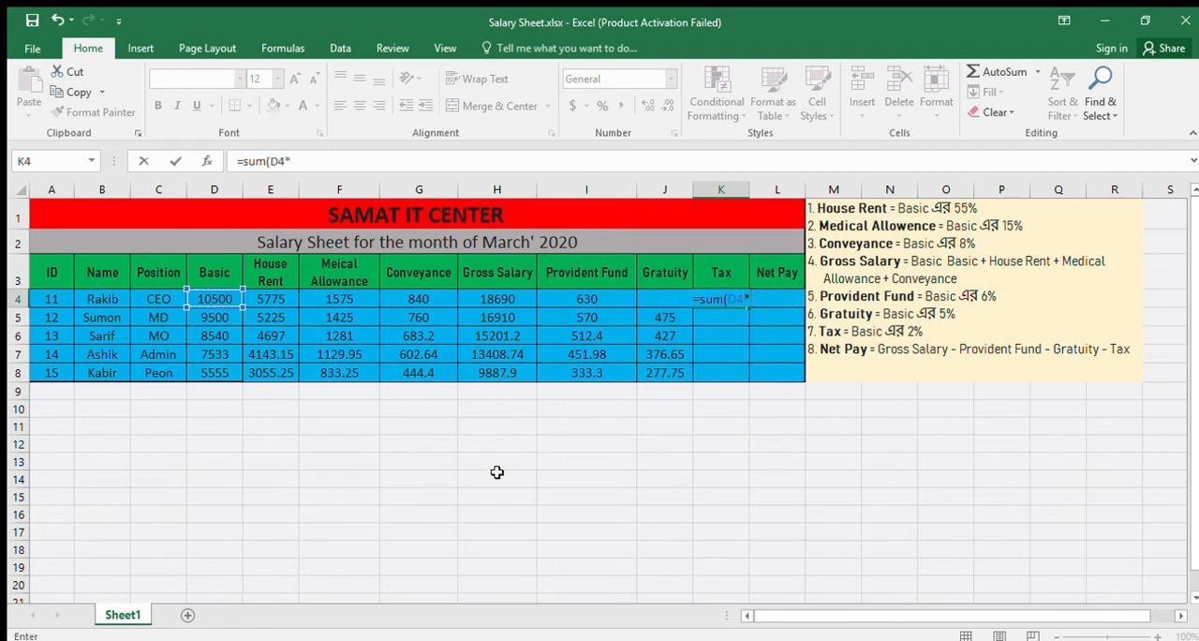
text(2%))
key(Return)
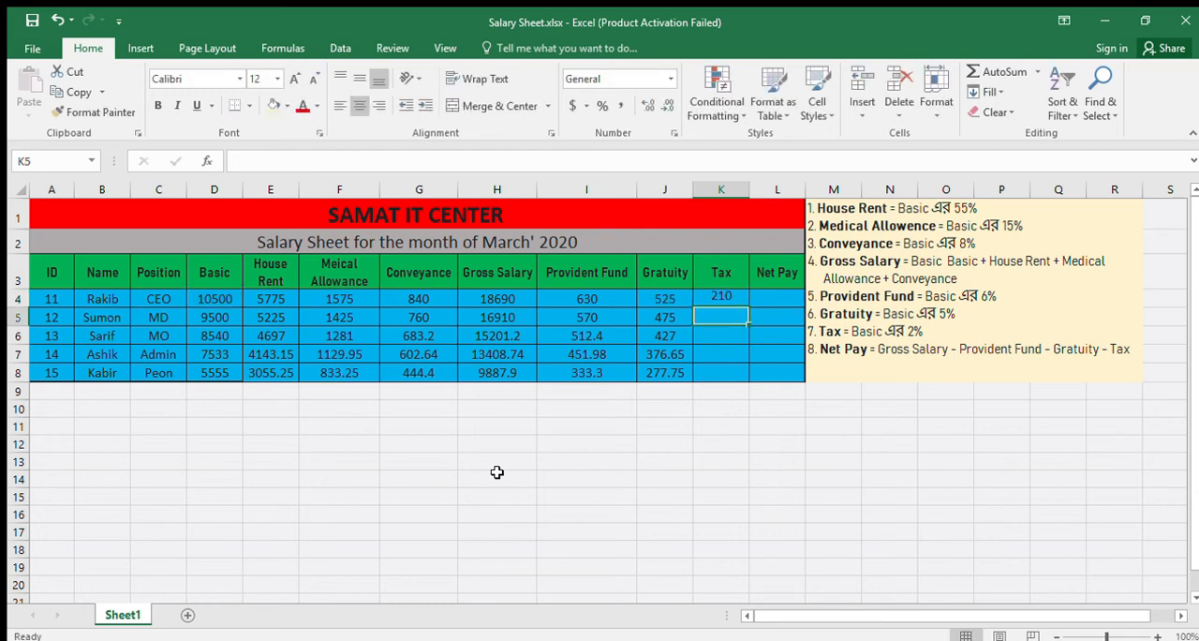
- Fill the Tax formula from K4 down through K8
click(731, 298)
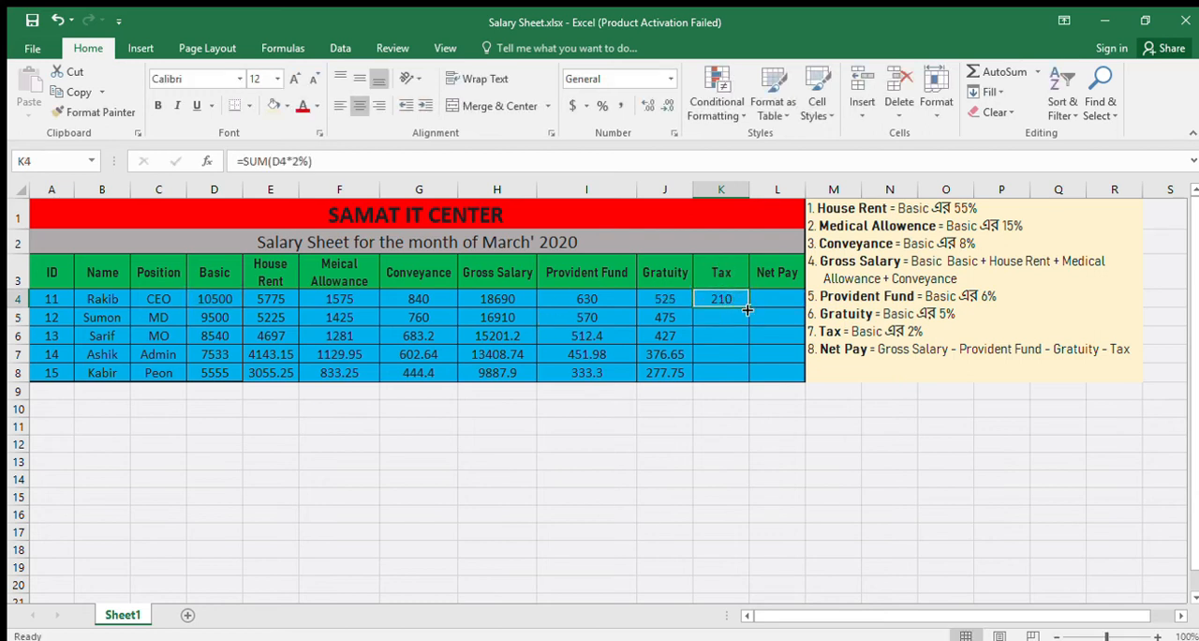
drag(749, 306, 750, 379)
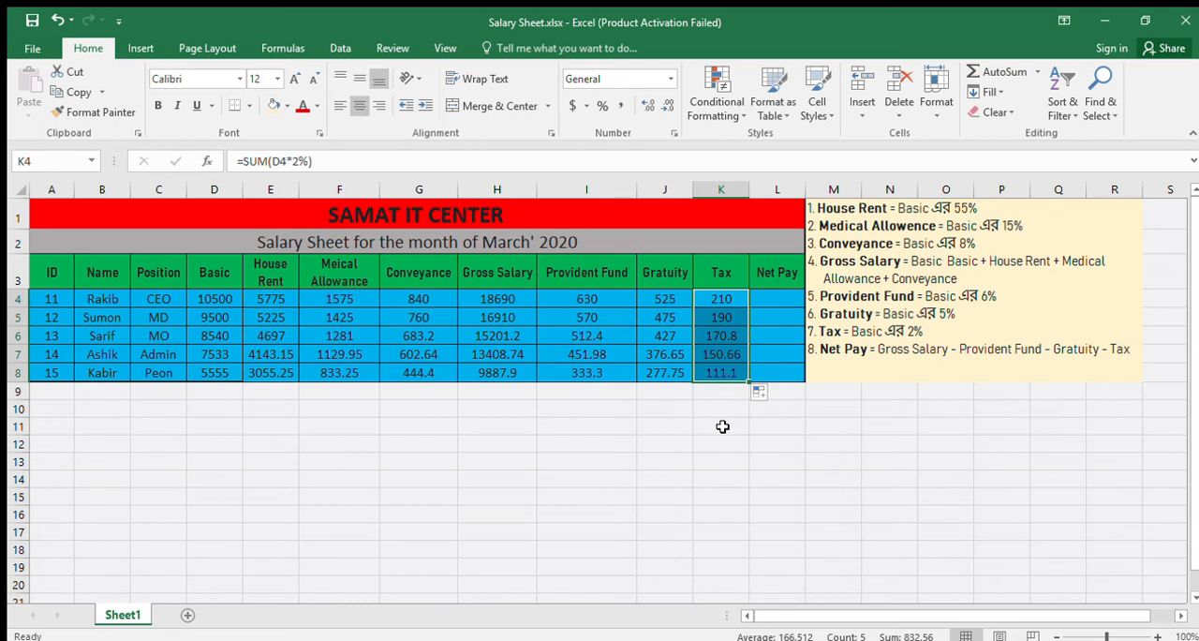
click(723, 424)
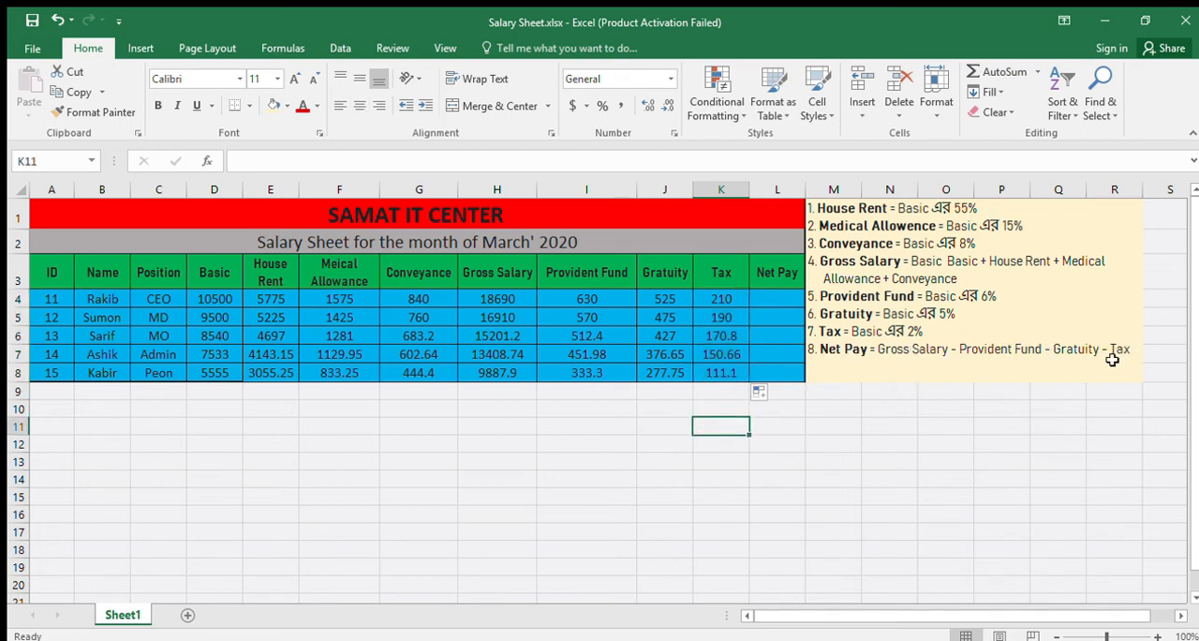
- Calculate the first employee's Net Pay in L4 with the formula =SUM(H4-I4-J4-K4)
click(775, 296)
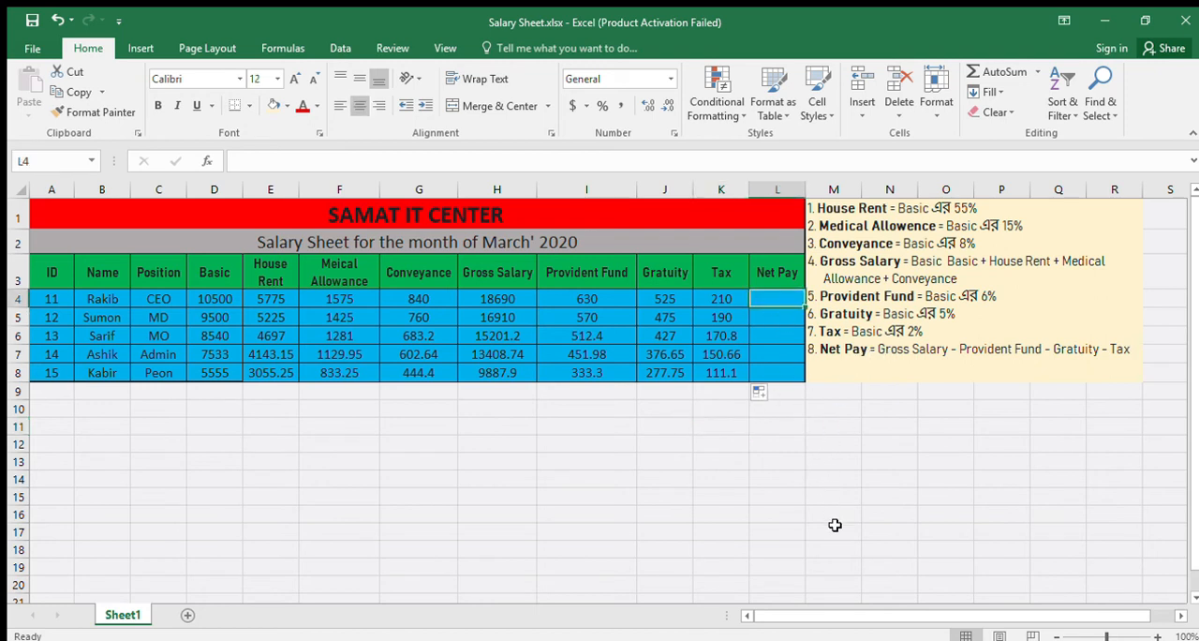
text(=sum()
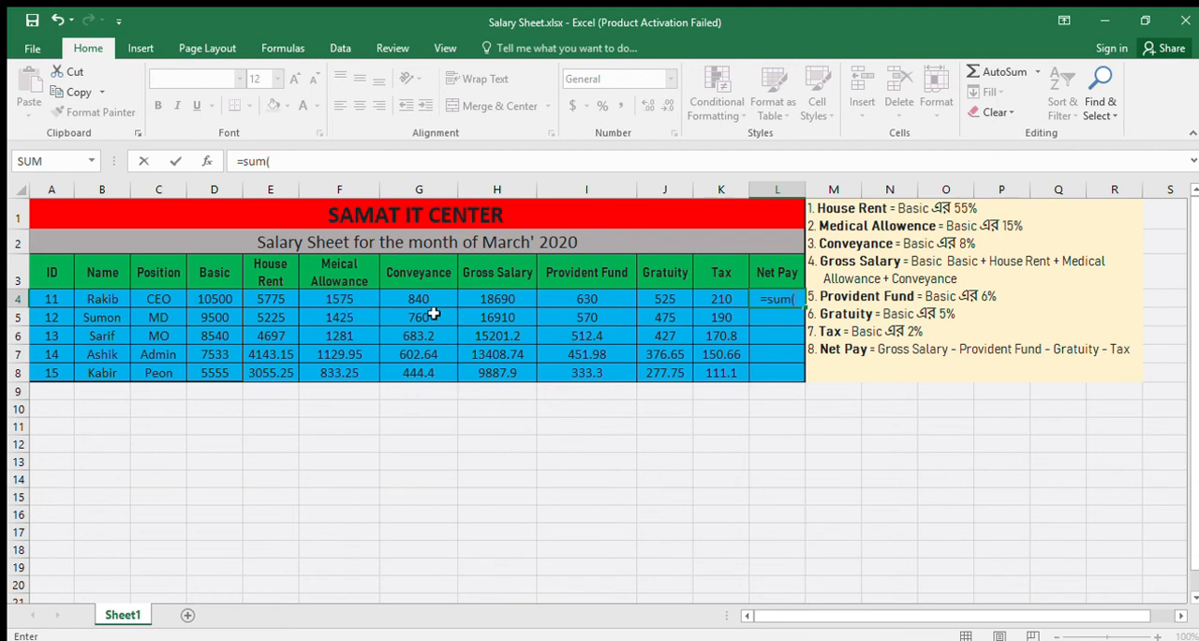
click(491, 302)
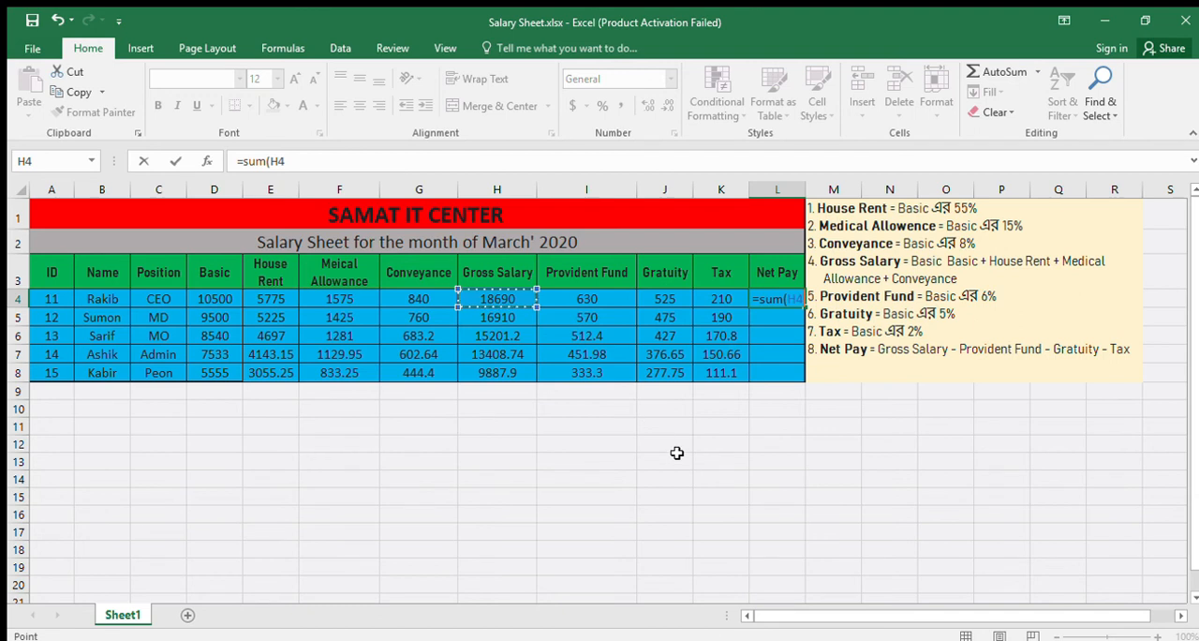
text(-)
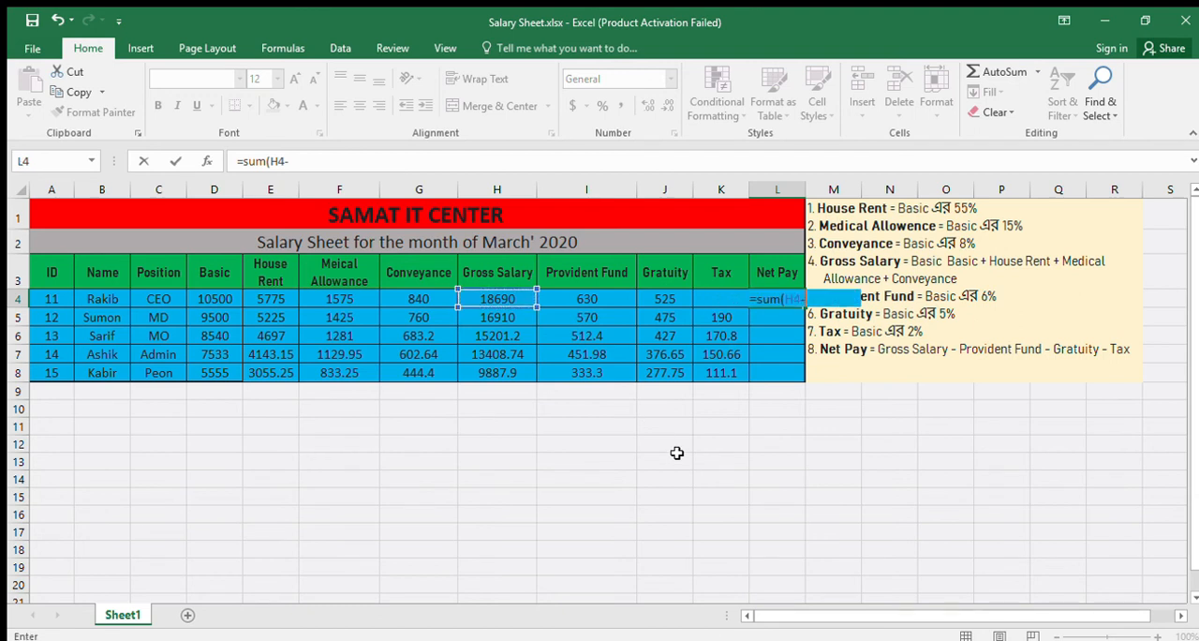
click(594, 299)
text(-)
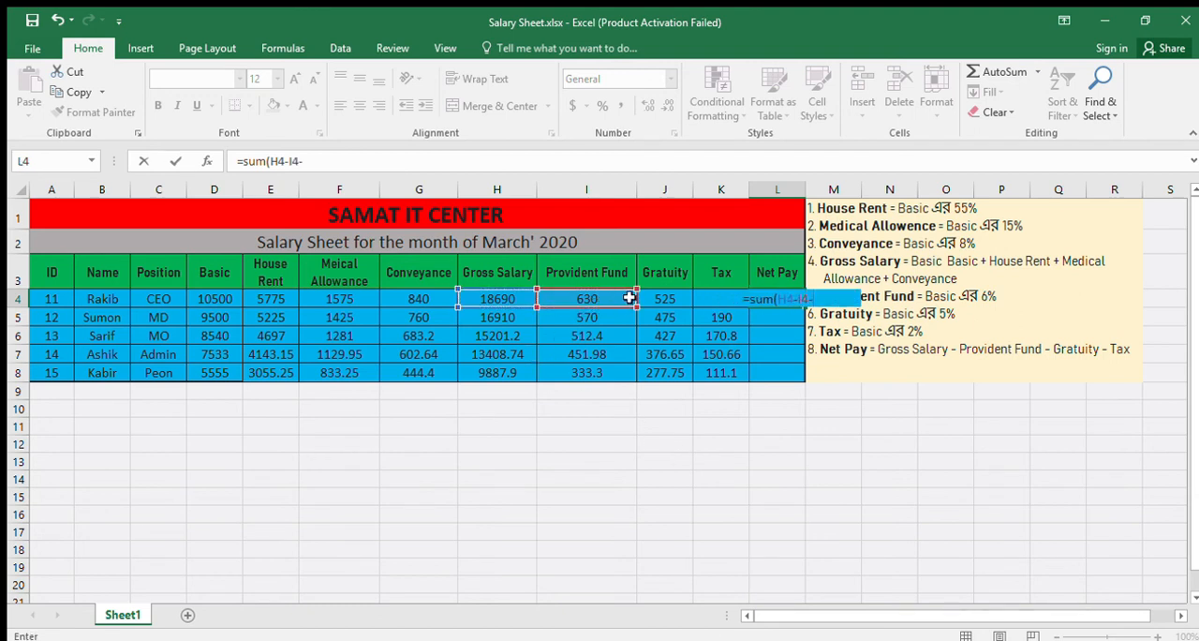
click(676, 298)
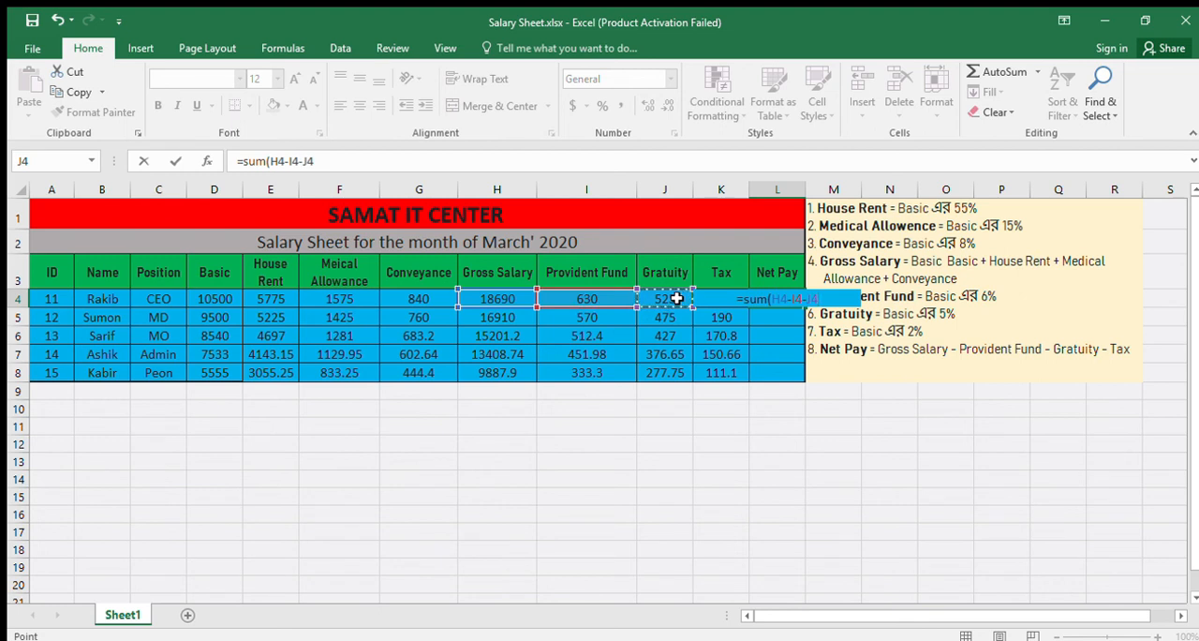
text(-)
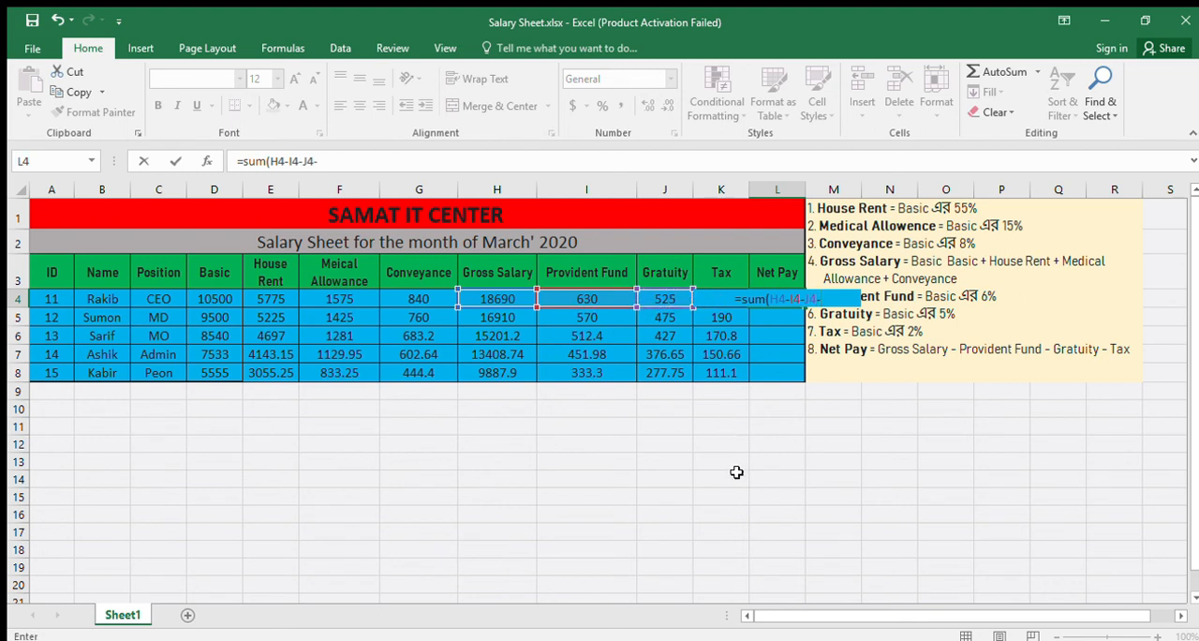
text(K4)
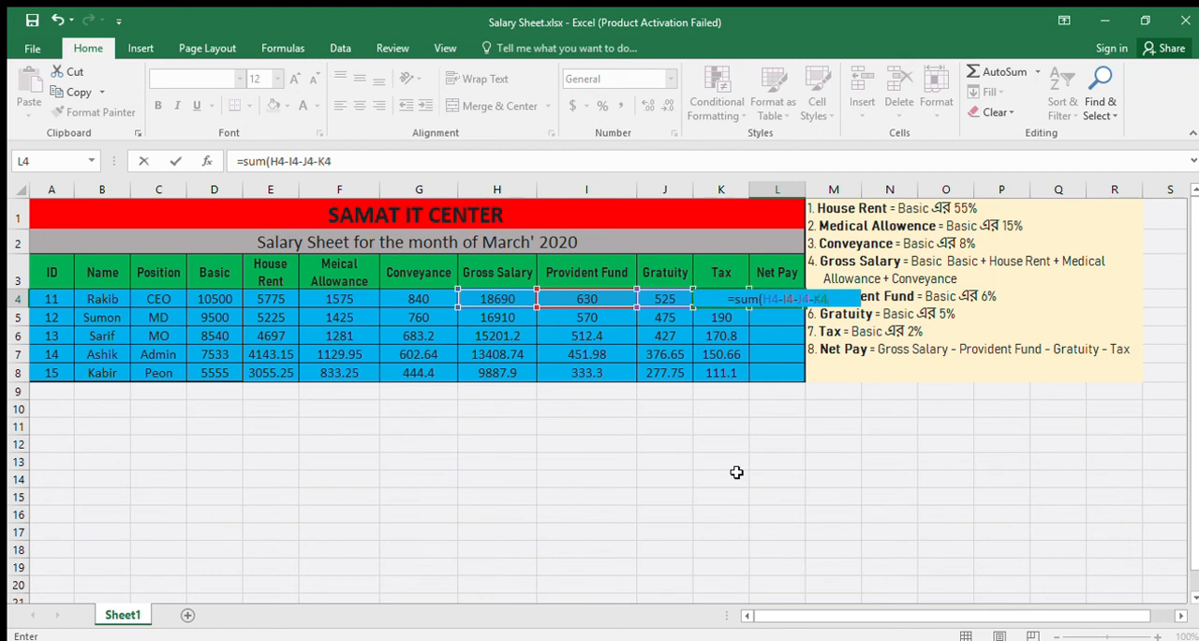
text())
key(Return)
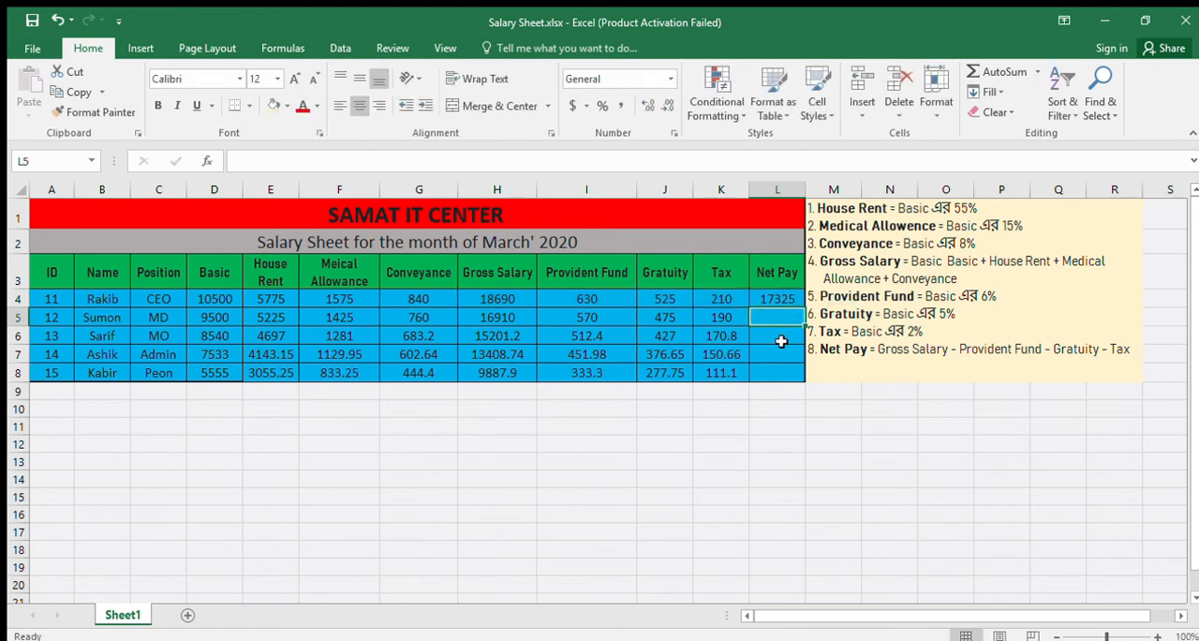
- Fill the Net Pay formula from L4 down through L8
click(796, 301)
drag(806, 307, 807, 379)
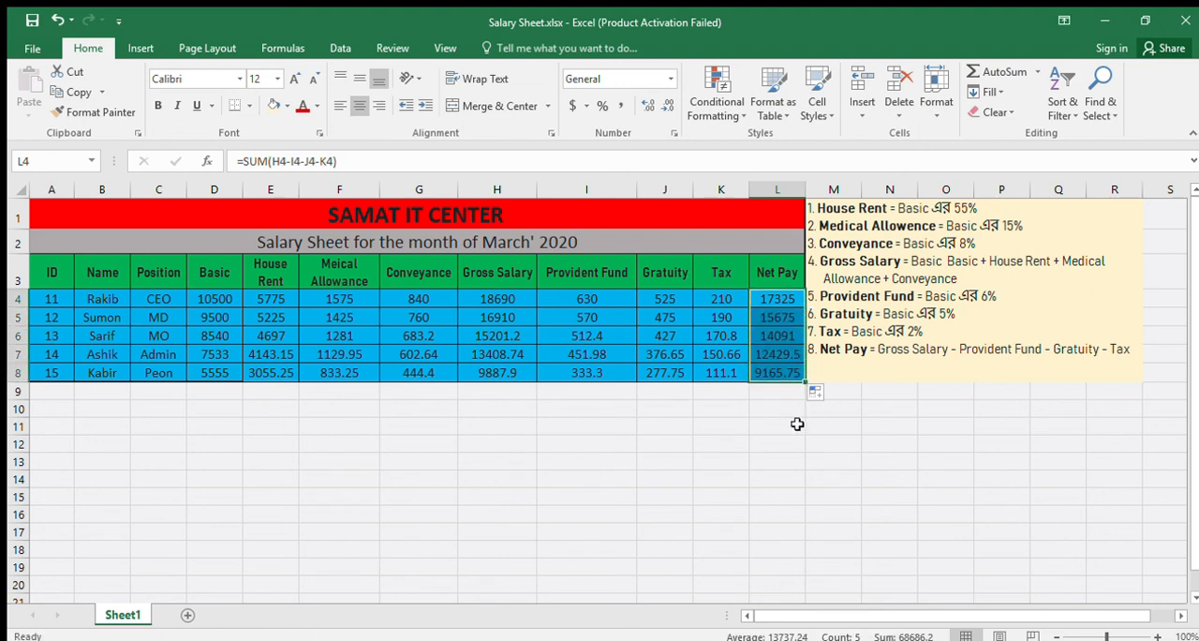
click(794, 426)
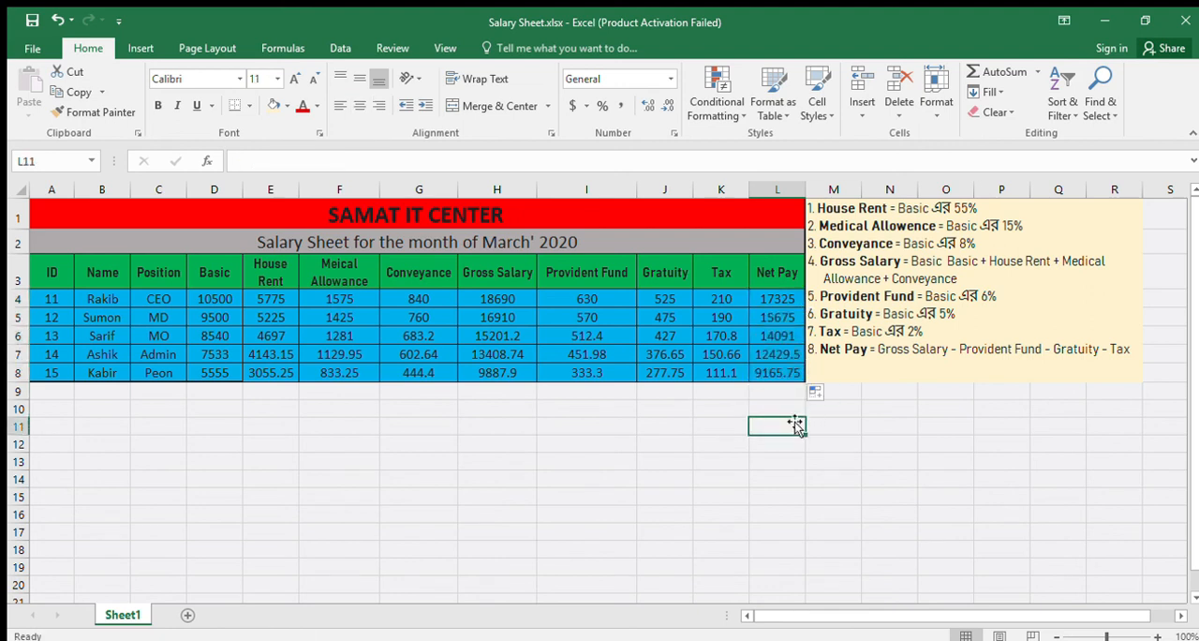
- Review the Net Pay formula in L4 against the Net Pay rule in the notes beside the table
click(778, 297)
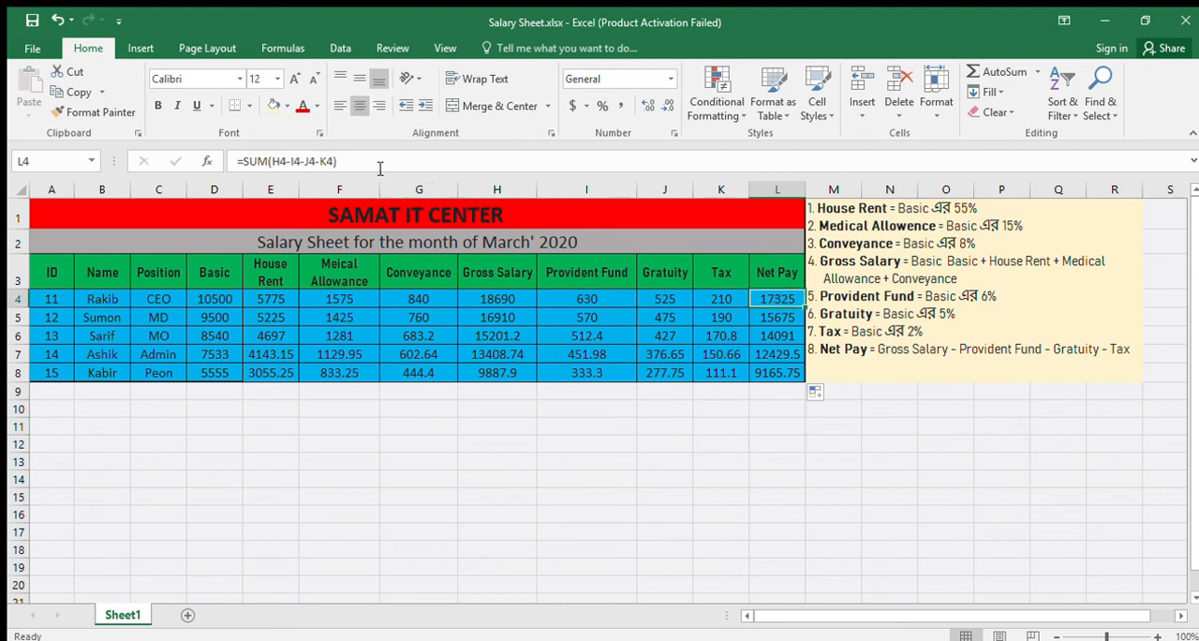
drag(380, 167, 246, 148)
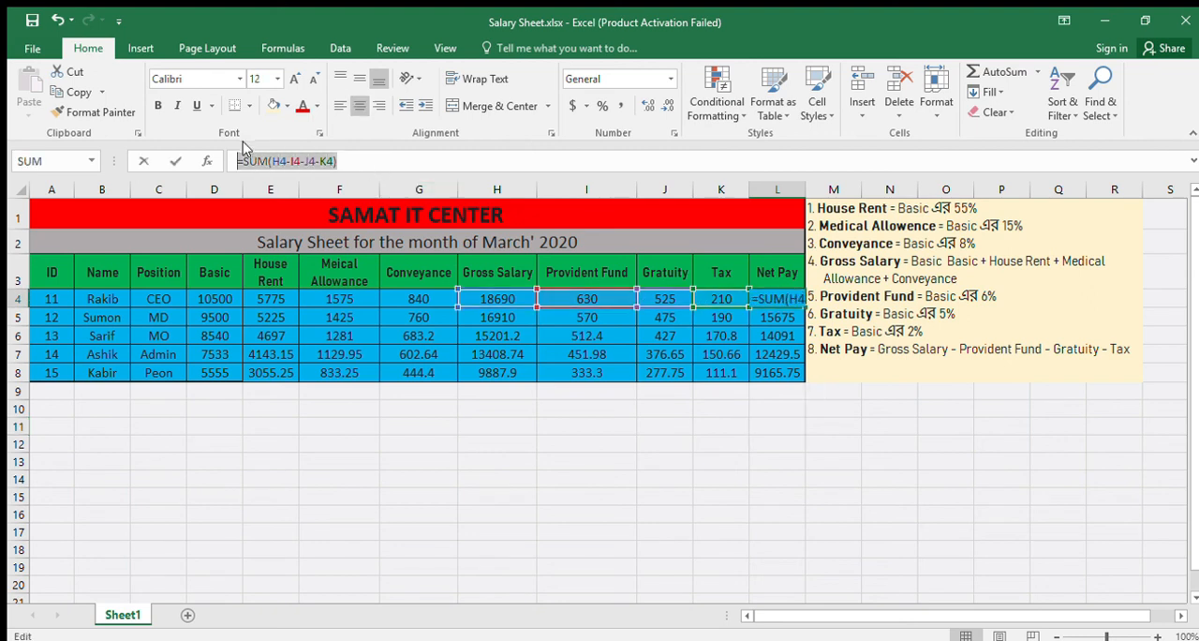
click(838, 424)
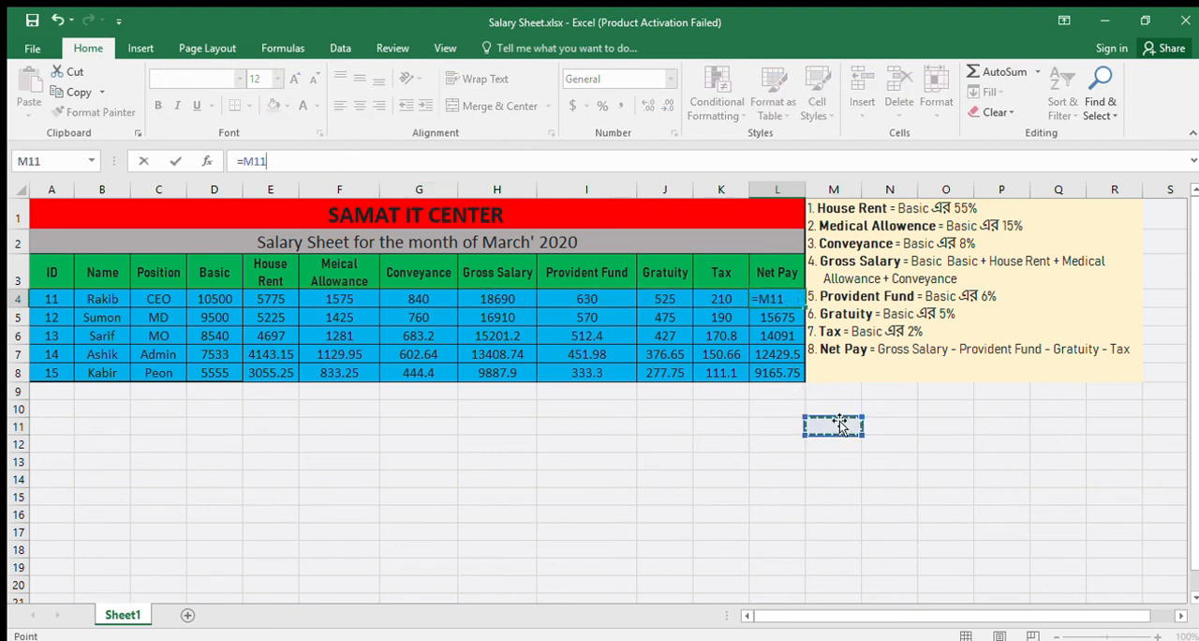
click(931, 375)
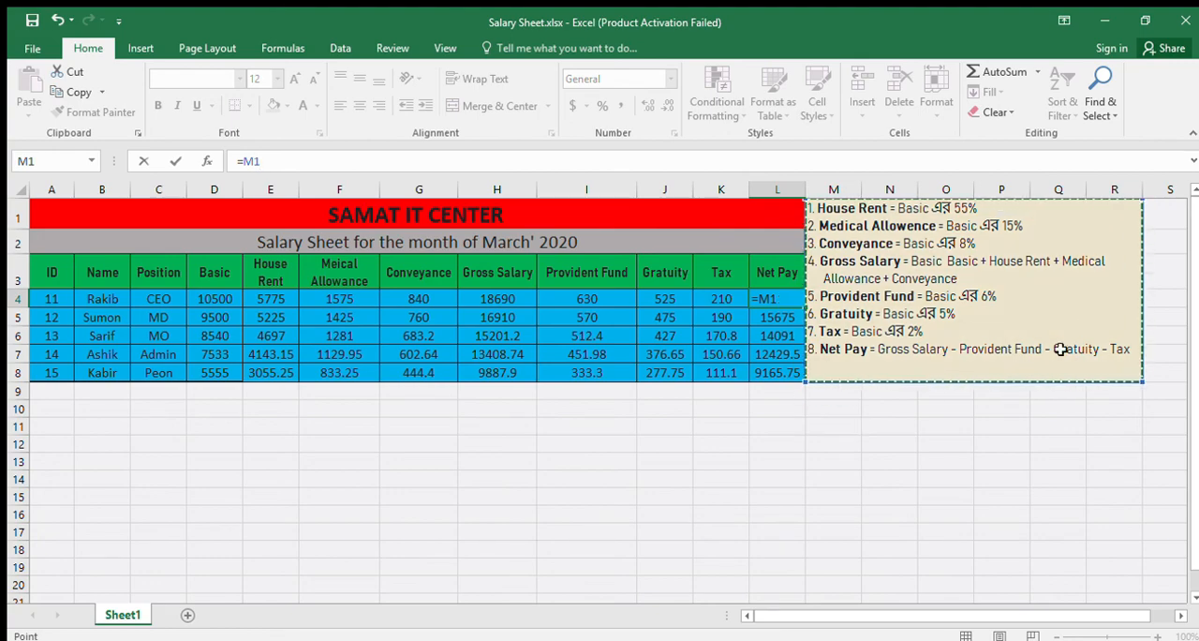